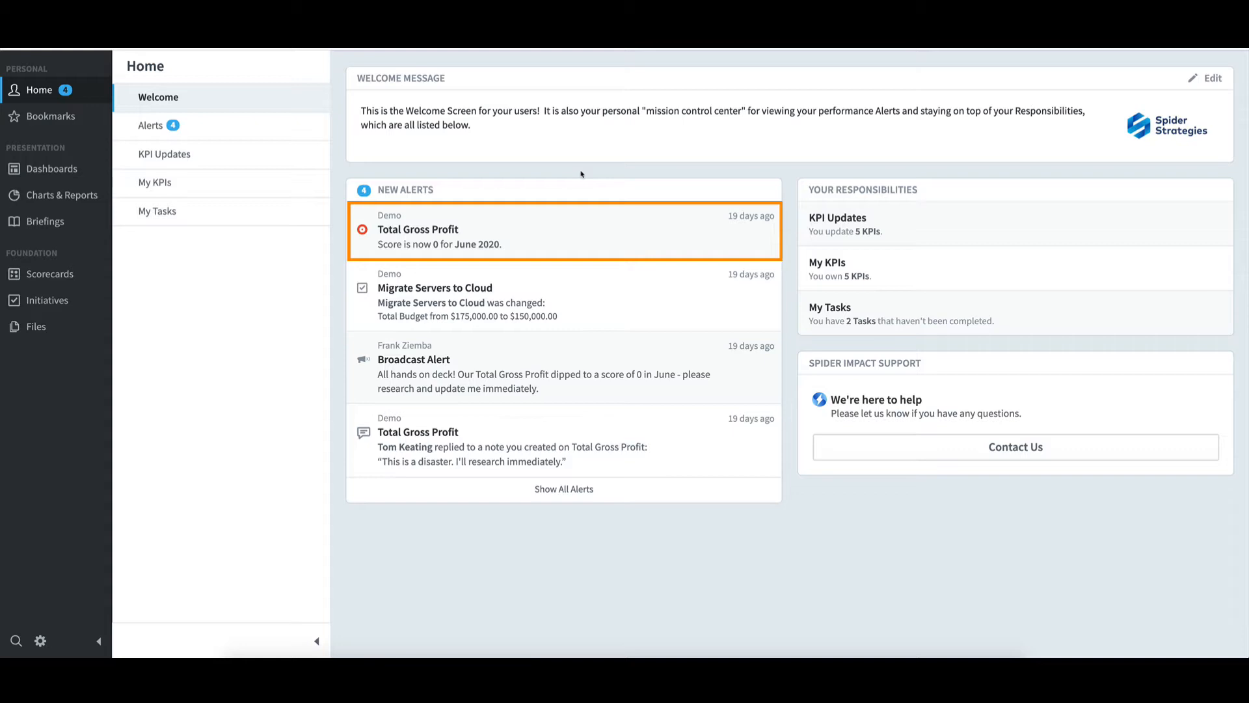
# View the KPI behind the Total Gross Profit score alert, and restore that alert from the alert history to the new alerts.
pyautogui.click(508, 237)
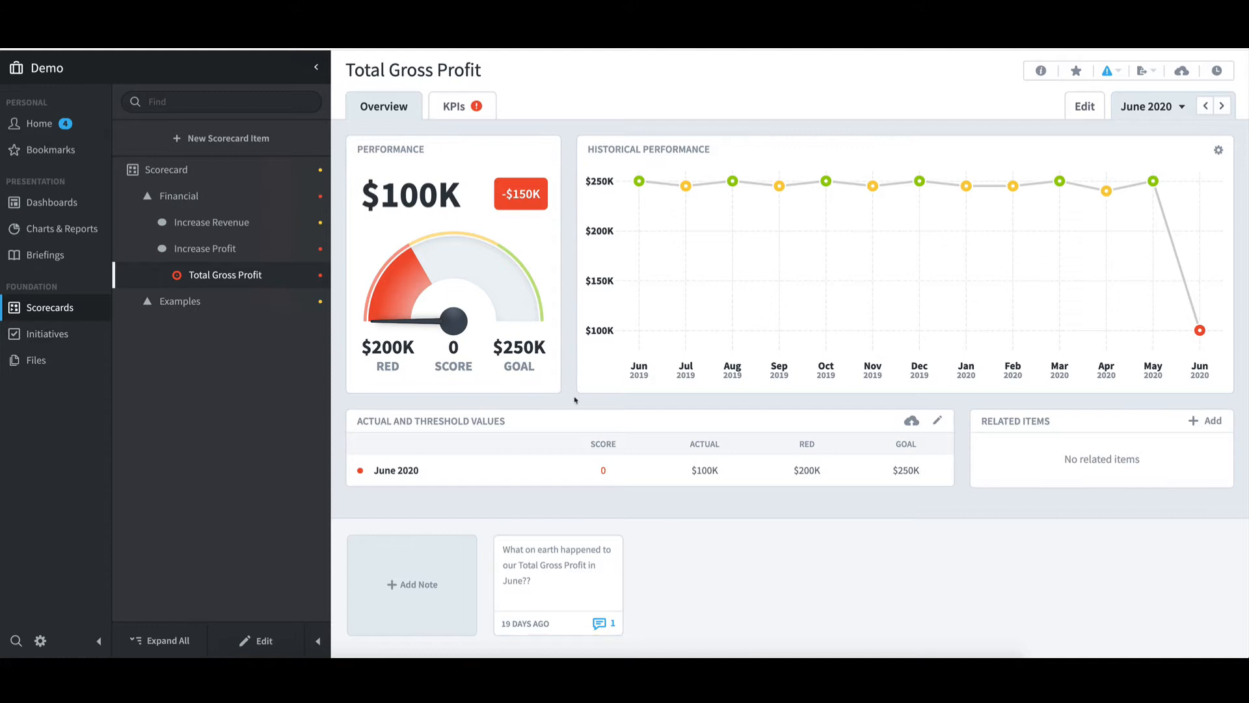
pyautogui.click(50, 127)
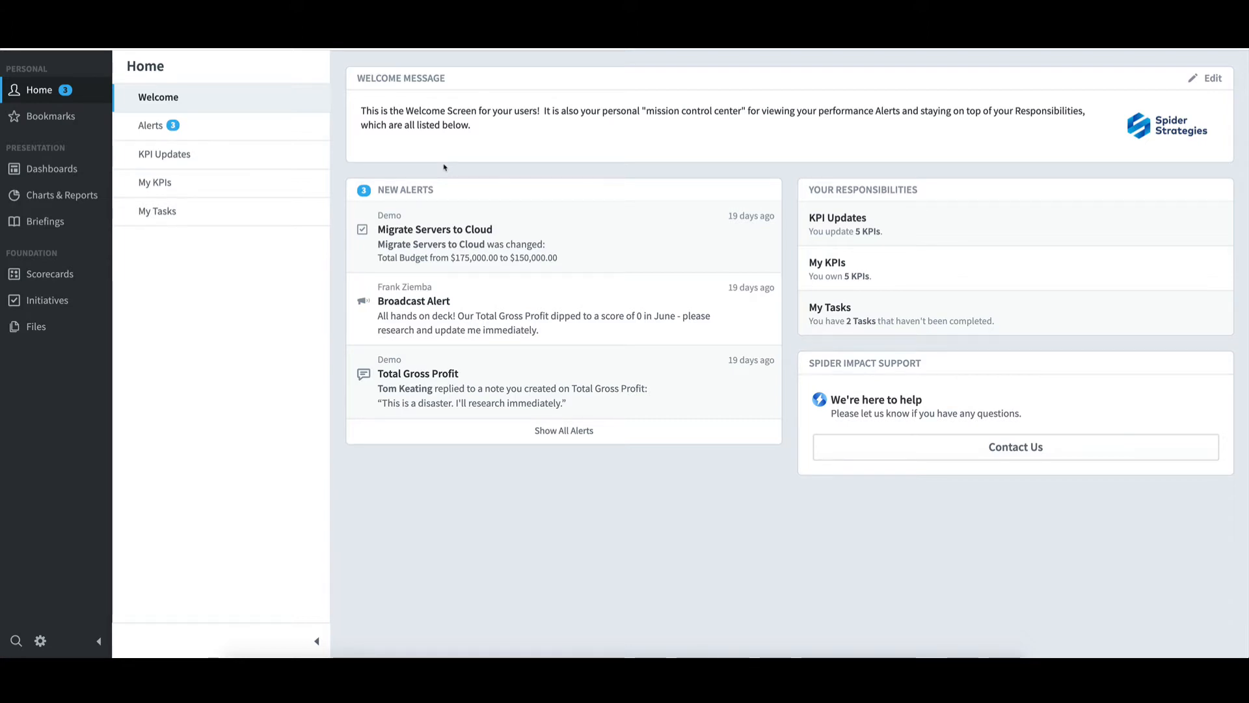
pyautogui.click(267, 125)
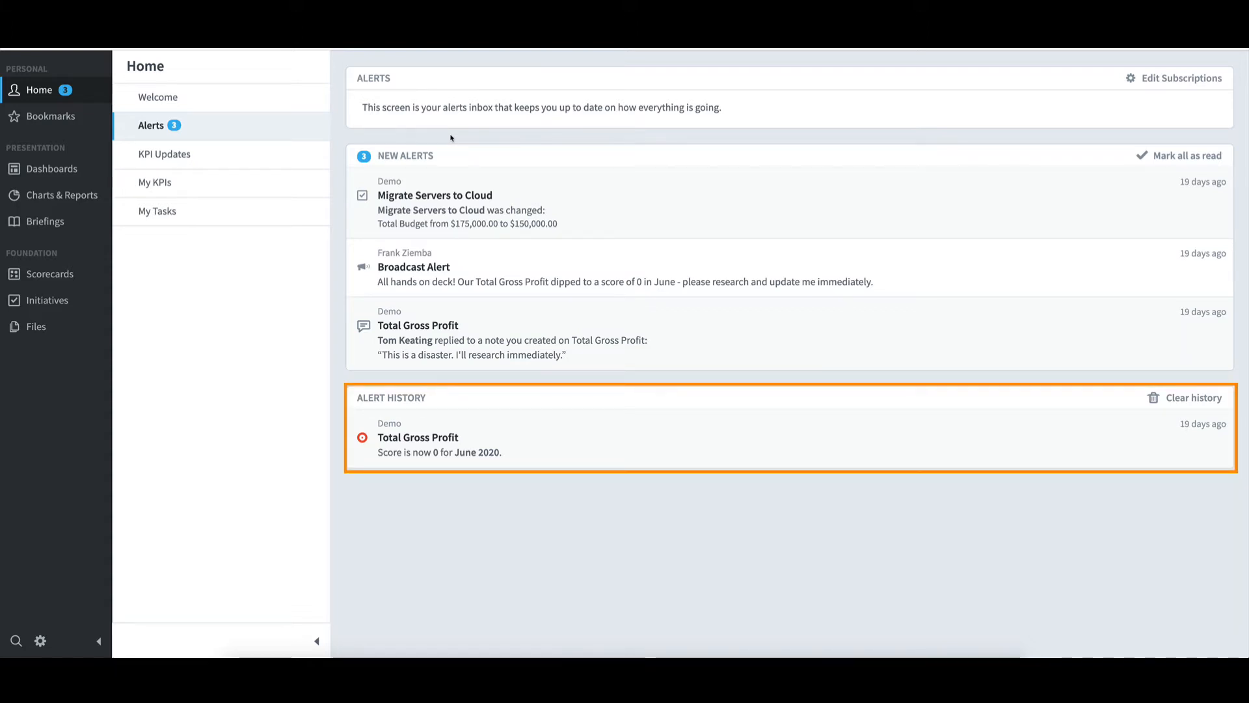
pyautogui.moveTo(1029, 440)
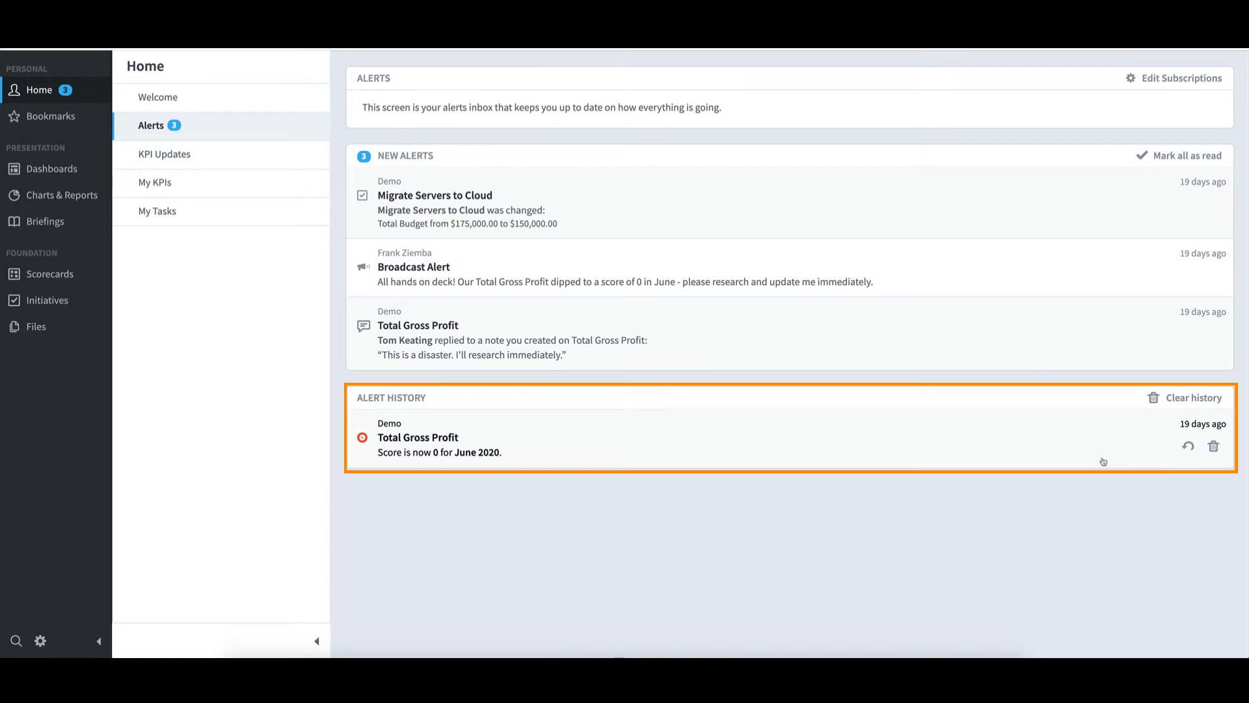
pyautogui.click(1186, 448)
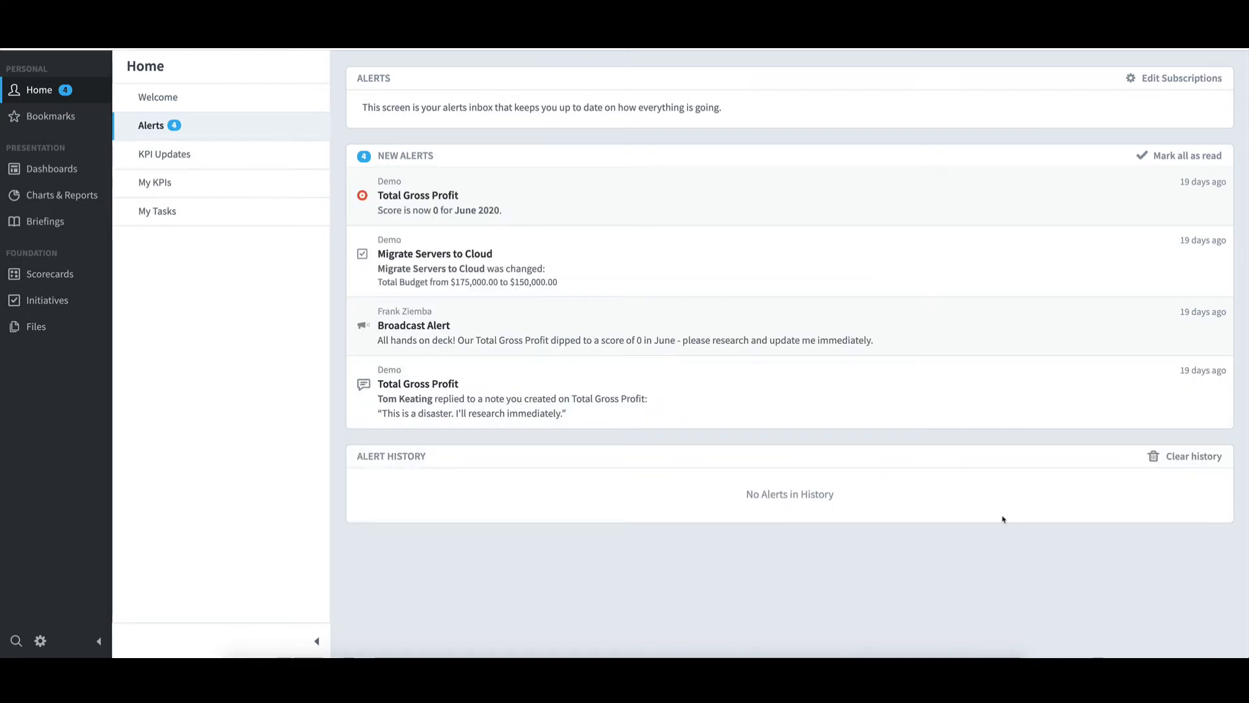
# Open the Migrate Servers to Cloud alert from the welcome screen and examine the change details of the initiative's total budget.
pyautogui.click(214, 95)
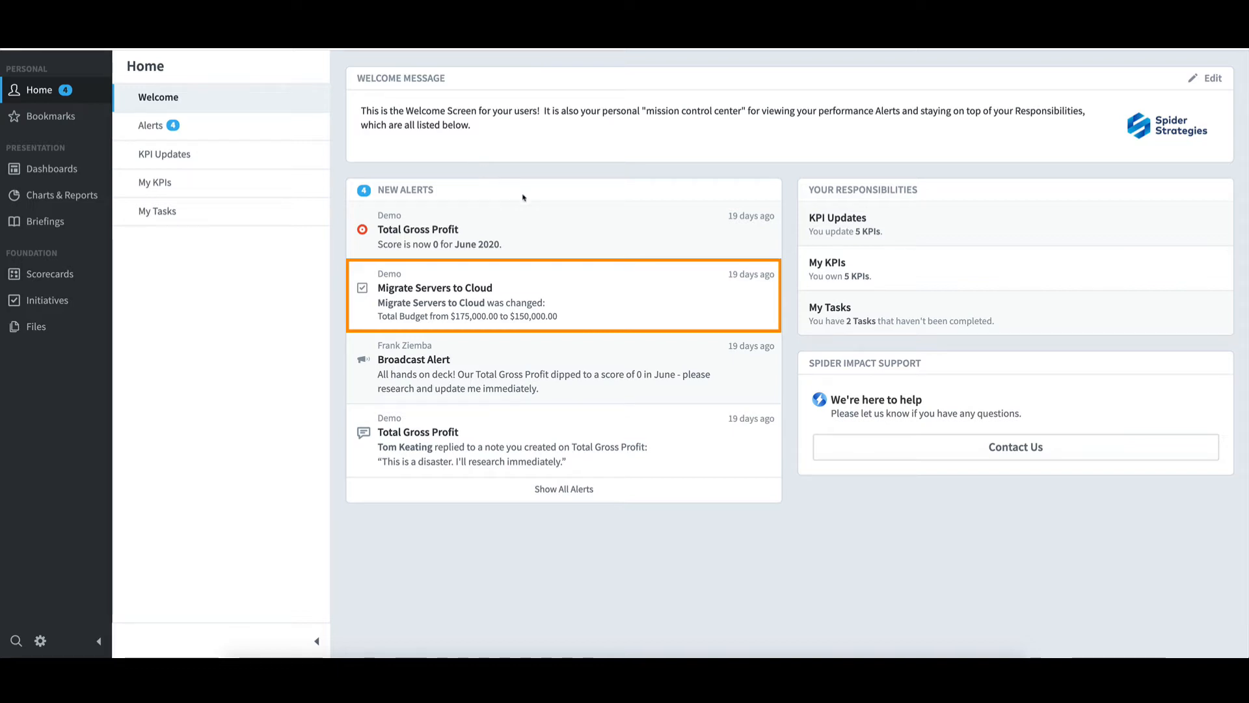
pyautogui.click(513, 297)
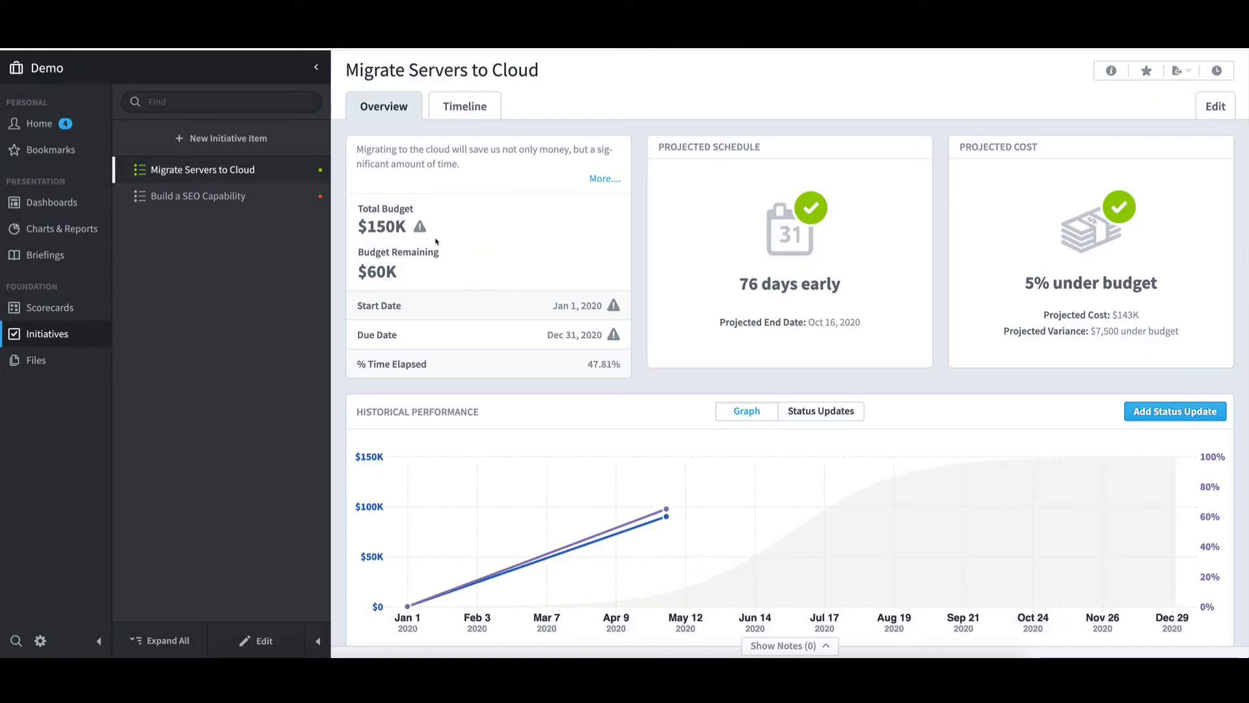
pyautogui.moveTo(424, 231)
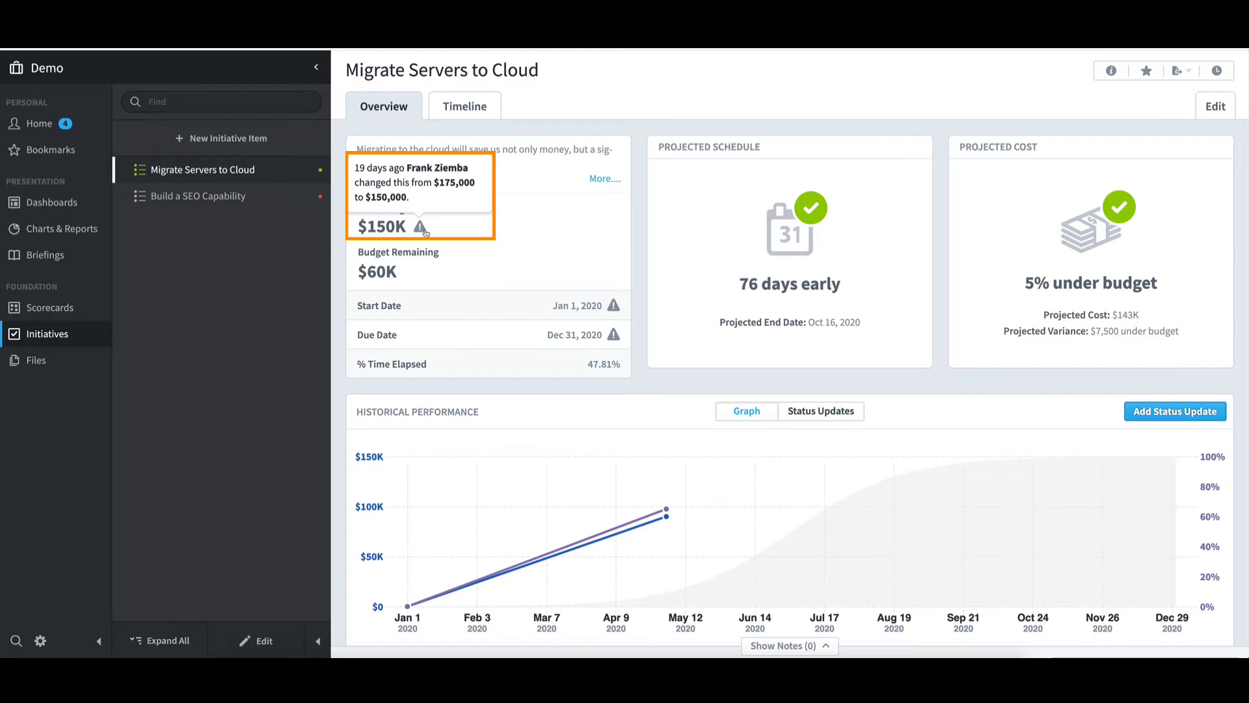
pyautogui.click(38, 123)
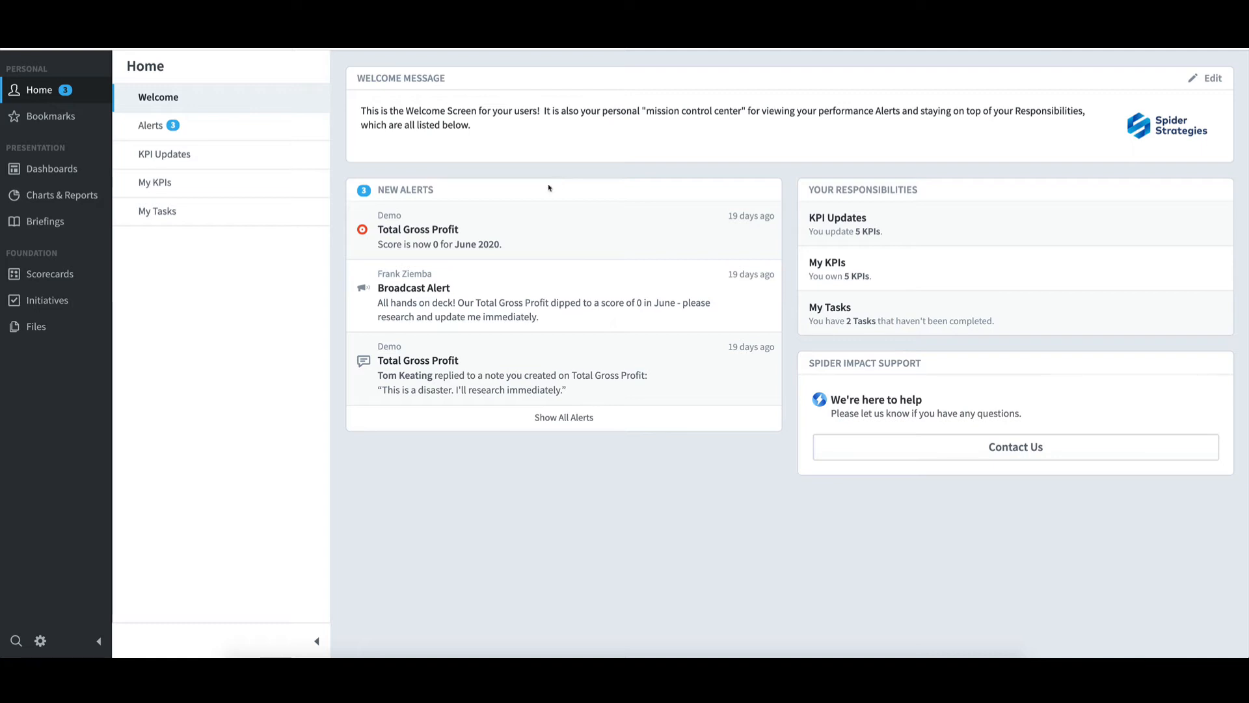
# Open the Book Revenue KPI under Financial > Increase Revenue in the scorecards.
pyautogui.click(77, 281)
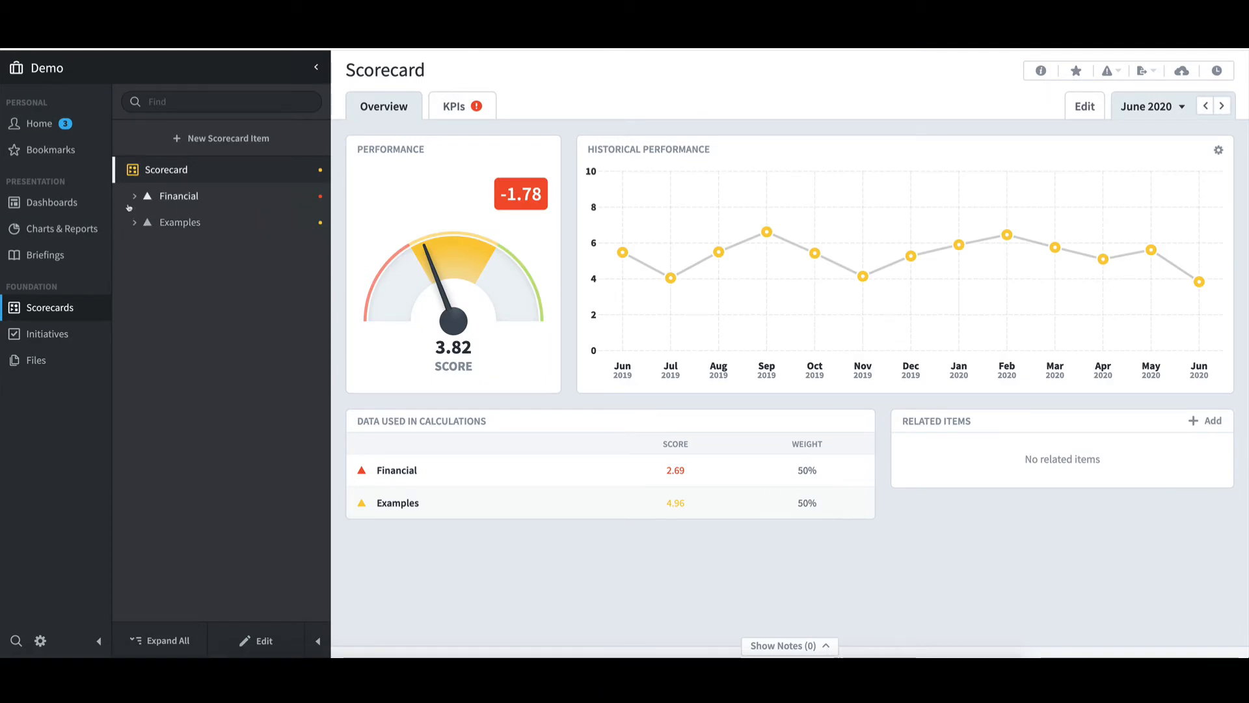
pyautogui.click(134, 197)
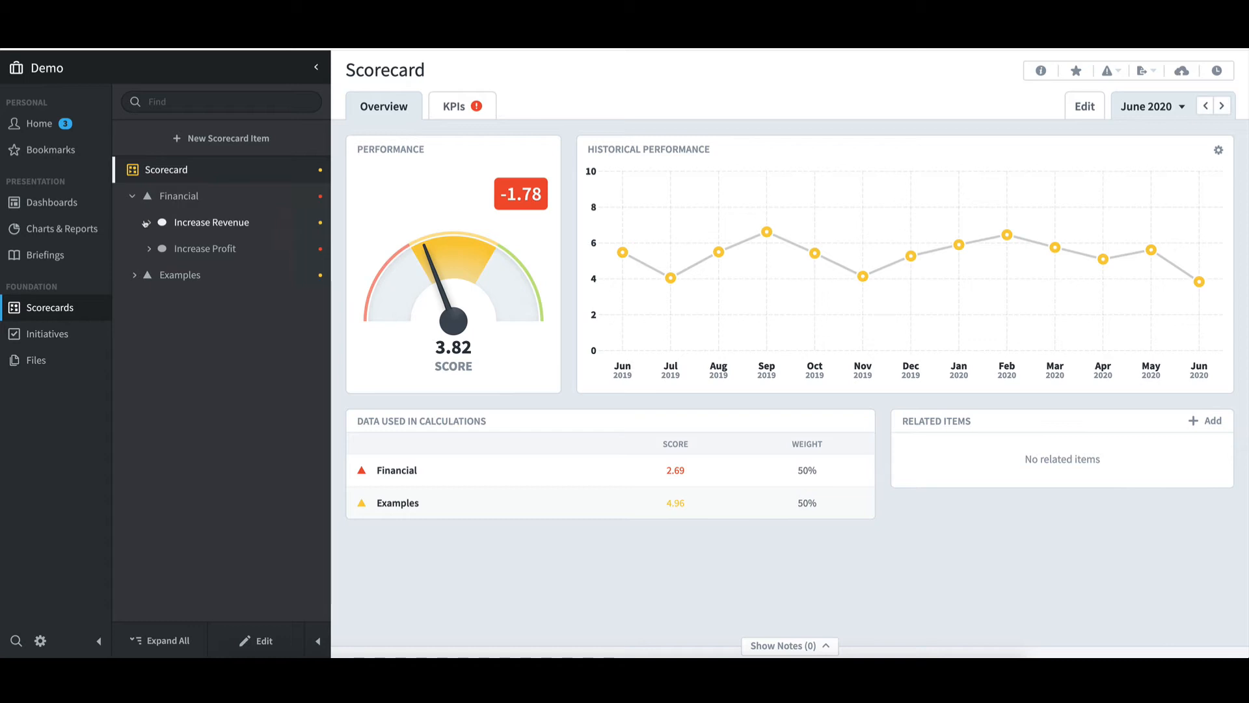
pyautogui.click(146, 224)
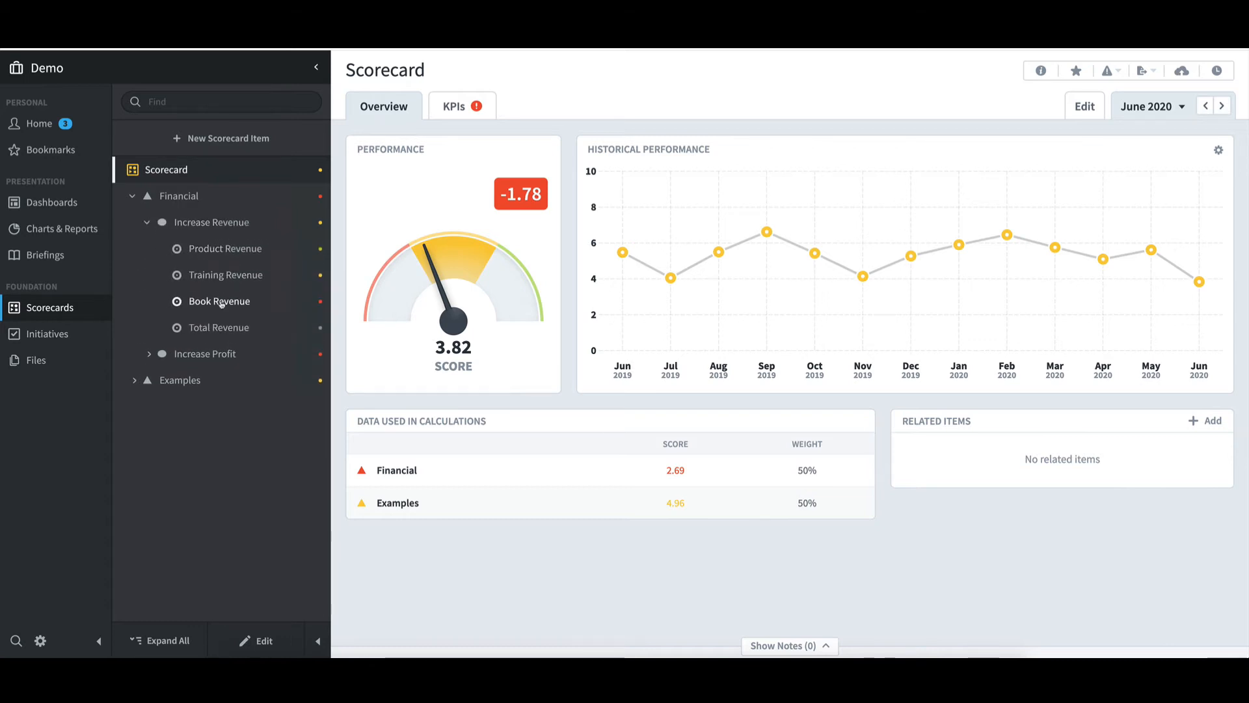
pyautogui.click(221, 301)
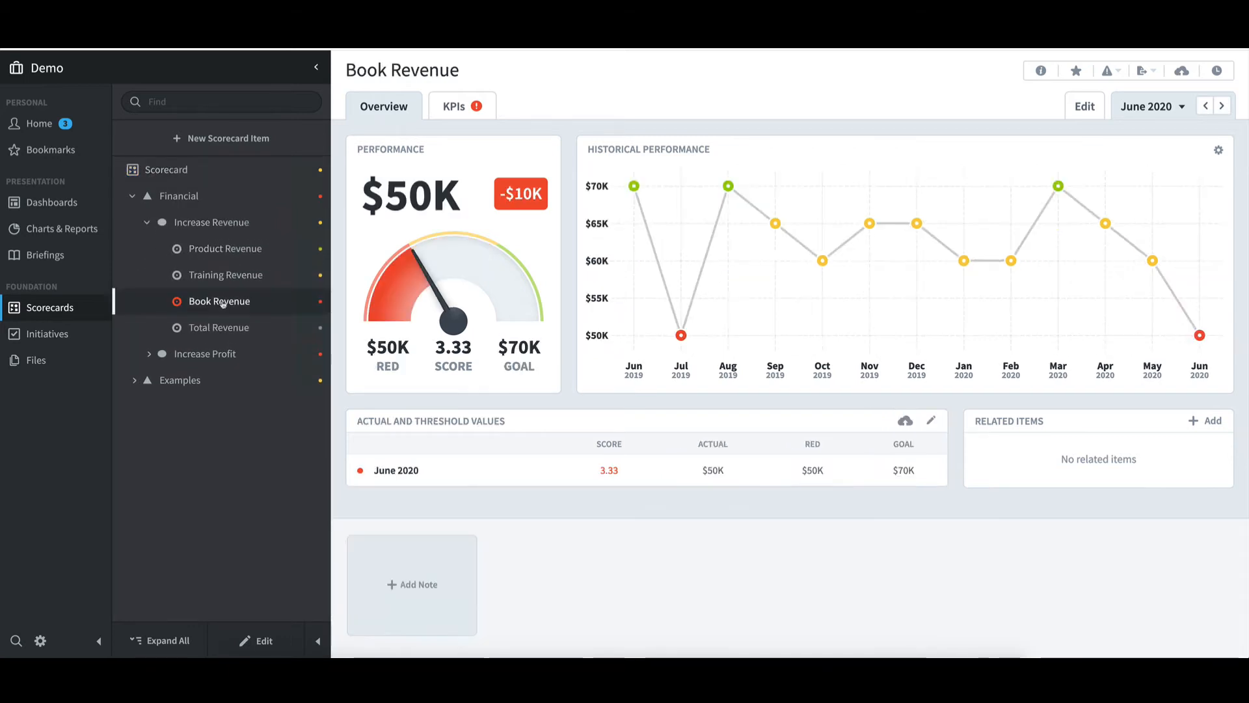
# Add a score change alert subscription to Book Revenue for scores below or equal to 3.33 on this scorecard item, and save it.
pyautogui.click(1112, 76)
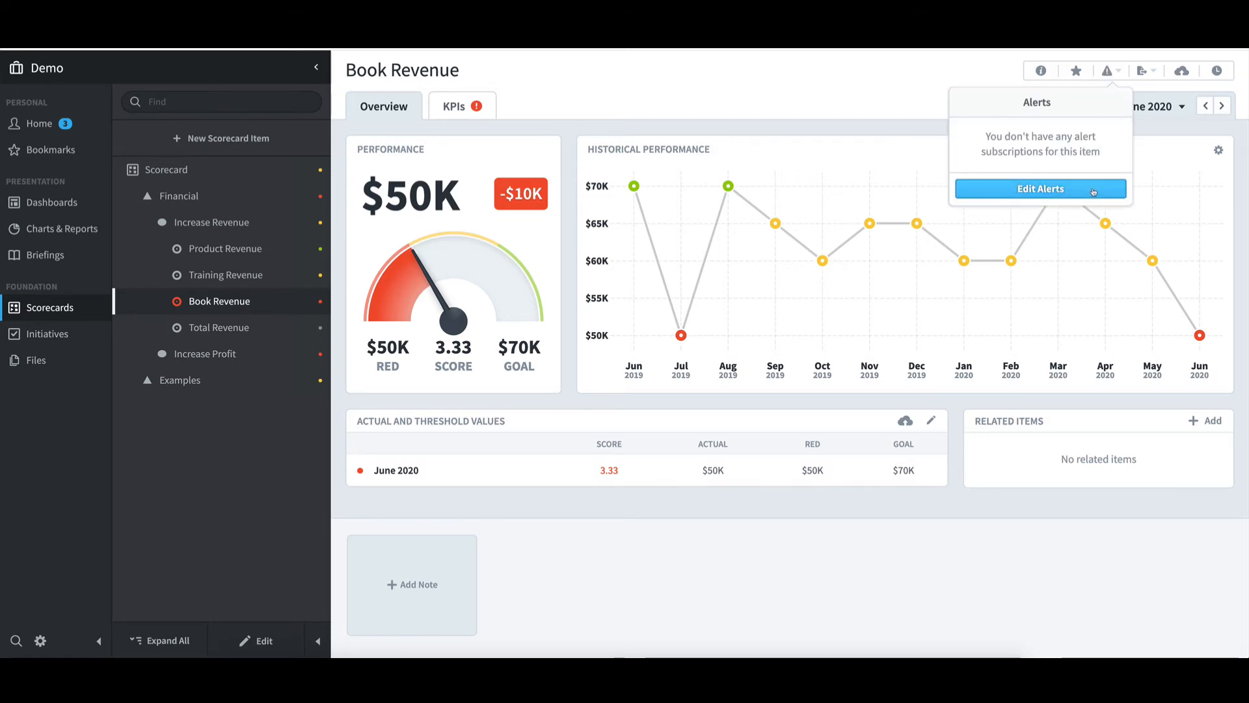
pyautogui.click(1093, 190)
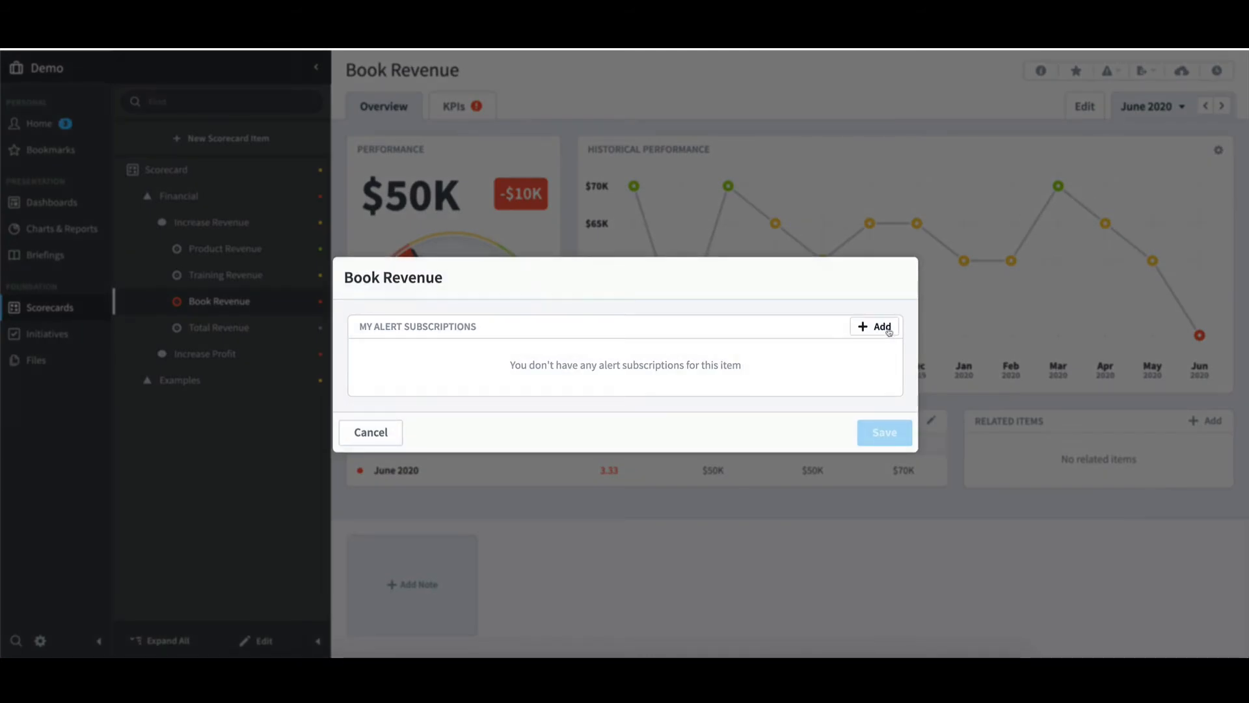
pyautogui.click(889, 331)
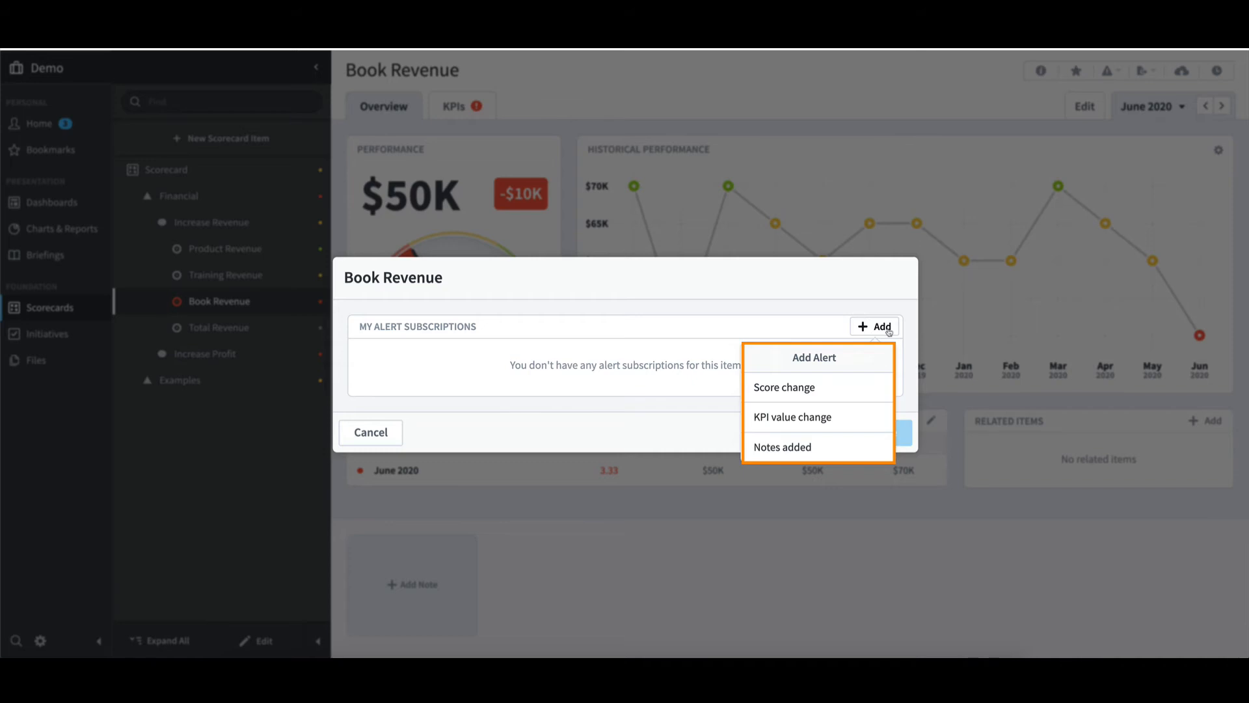
pyautogui.click(822, 389)
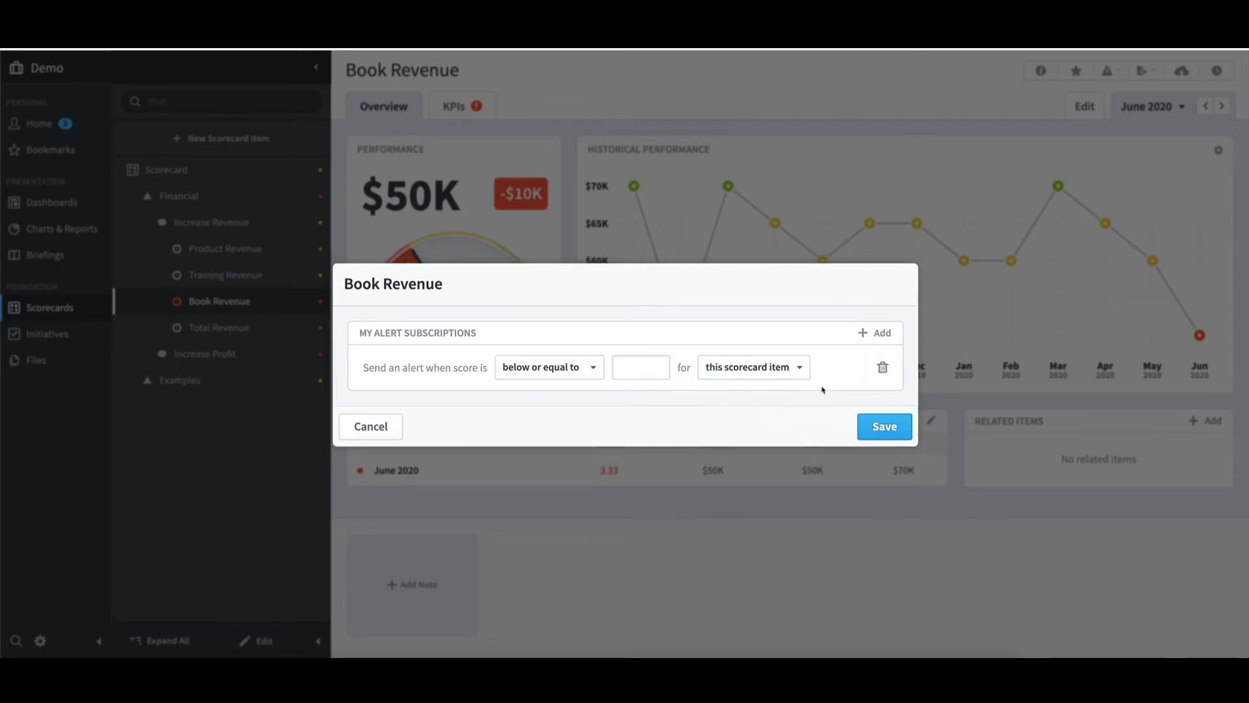
pyautogui.click(644, 367)
pyautogui.write('3.33')
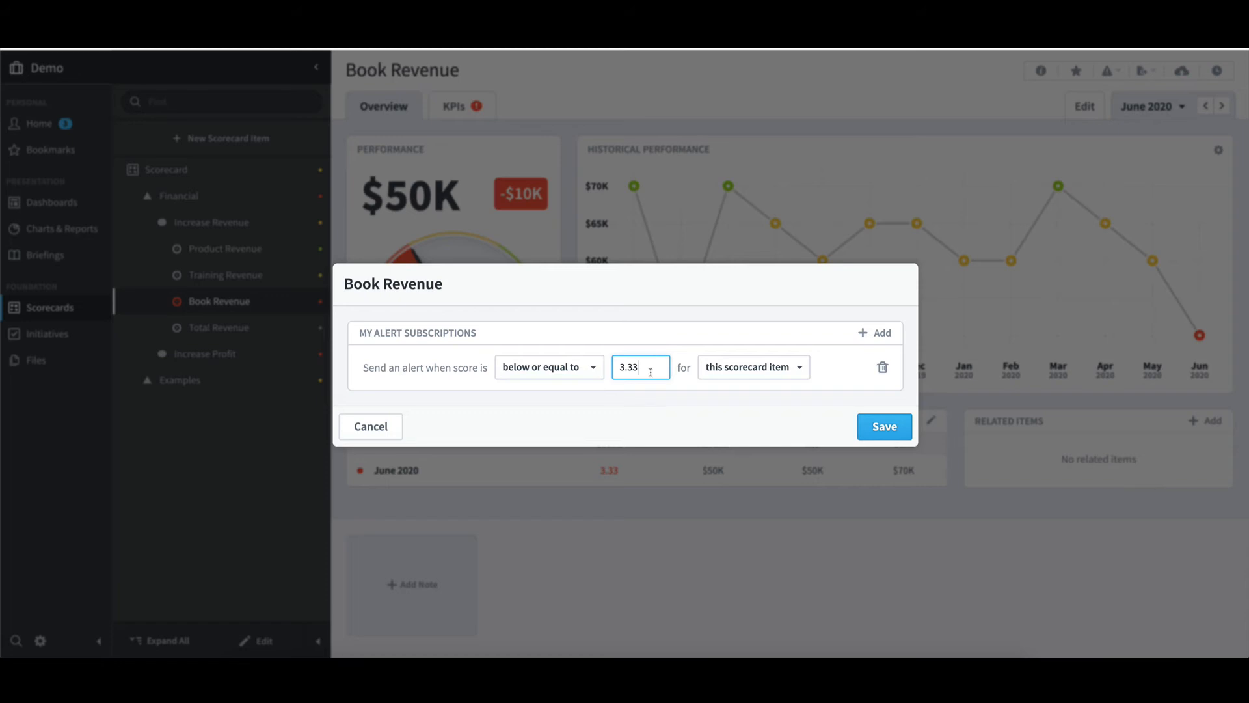
pyautogui.click(884, 428)
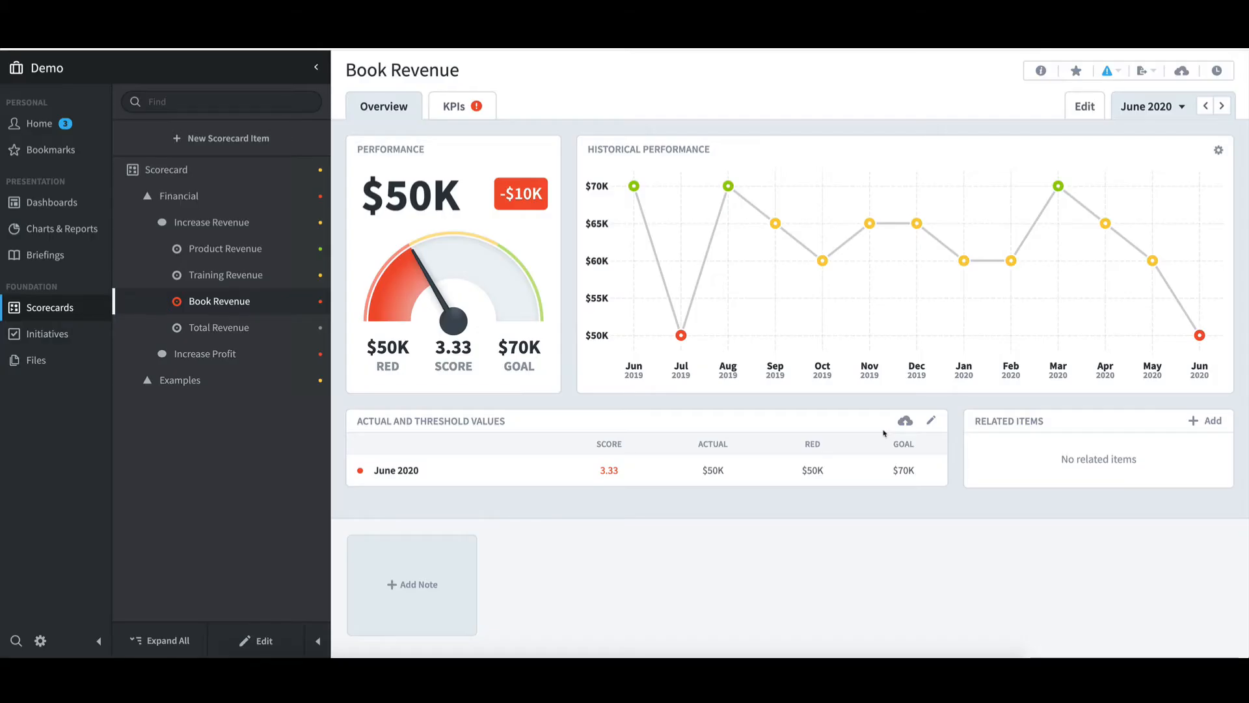
# Delete the score change alert subscription from Book Revenue and save the subscriptions.
pyautogui.click(1111, 74)
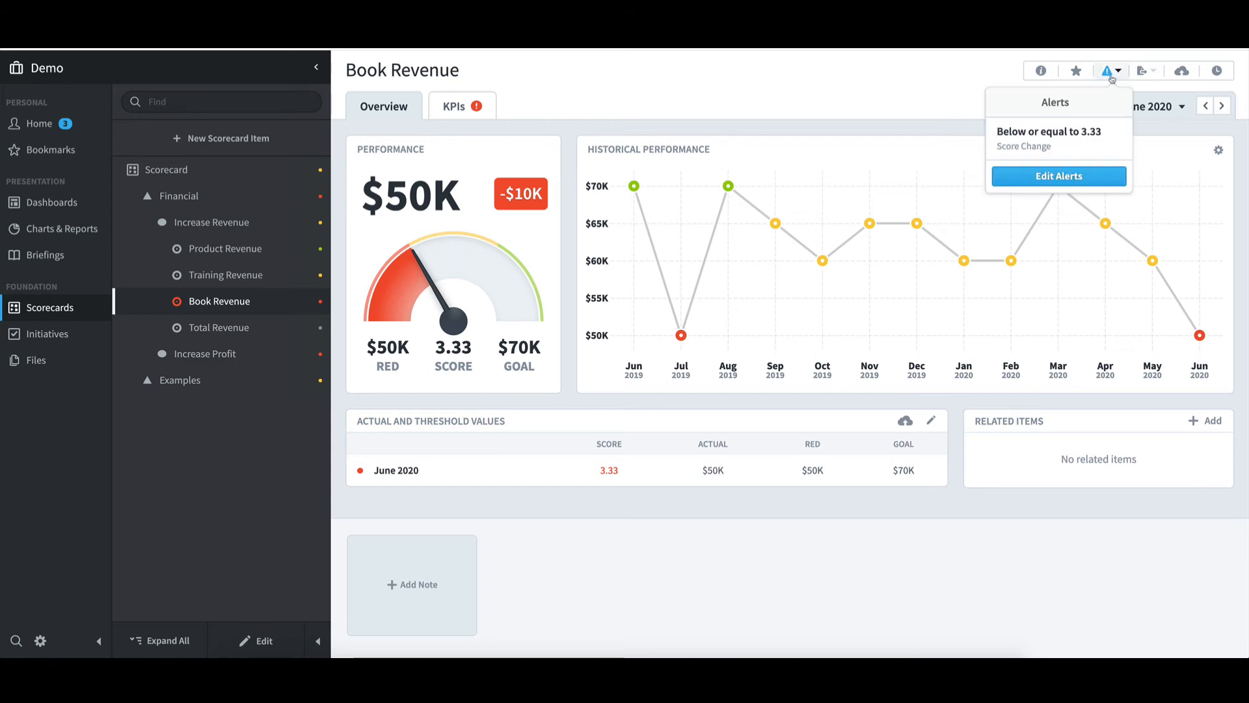
pyautogui.click(1088, 177)
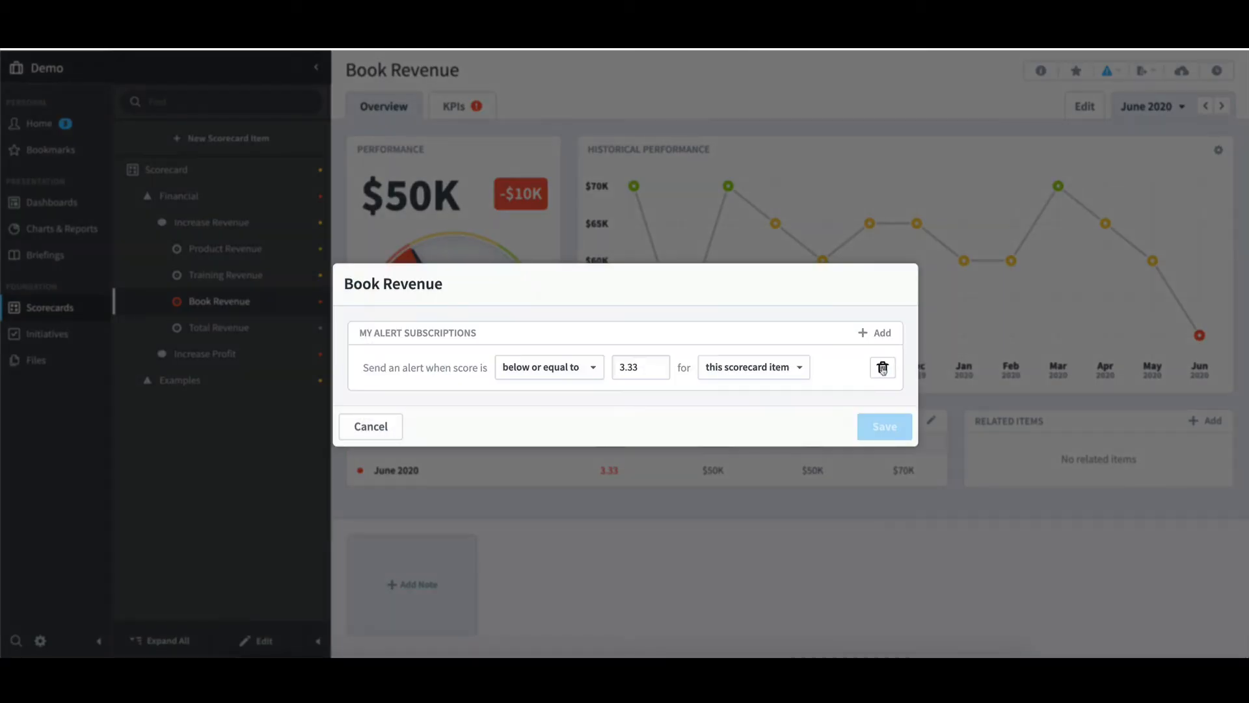
pyautogui.click(883, 368)
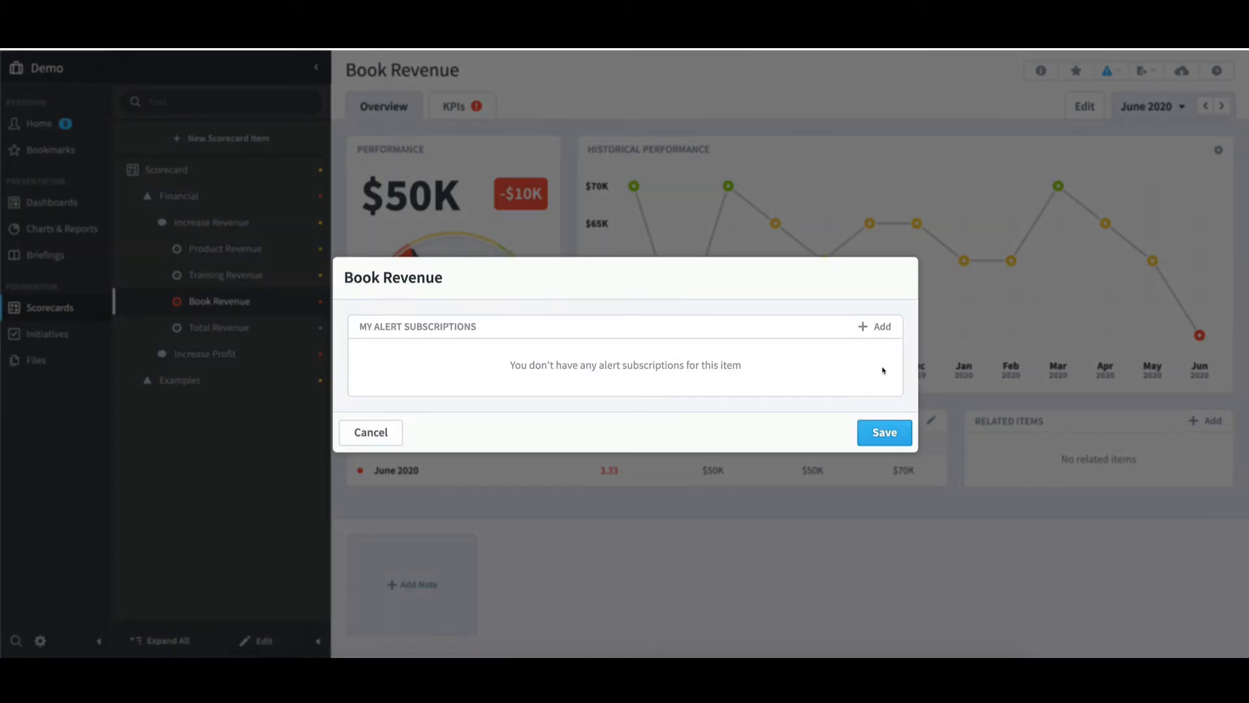
pyautogui.click(874, 434)
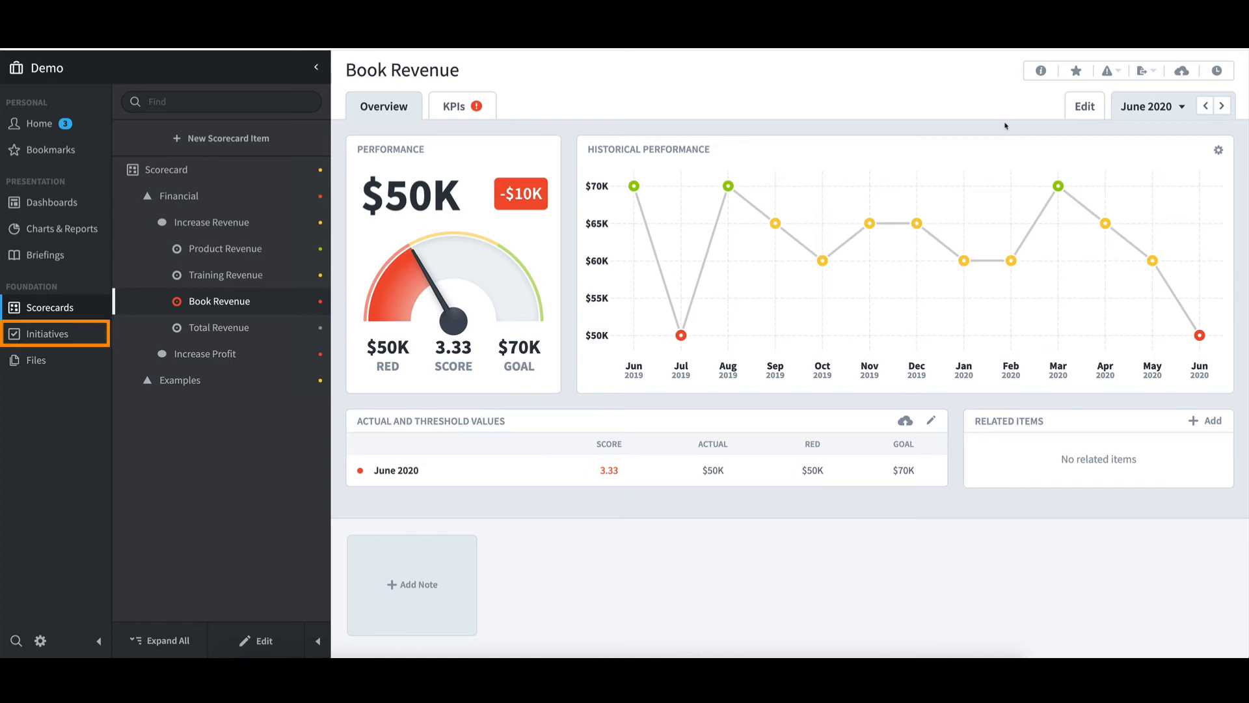
# Open the Build a SEO Capability initiative for editing.
pyautogui.click(72, 337)
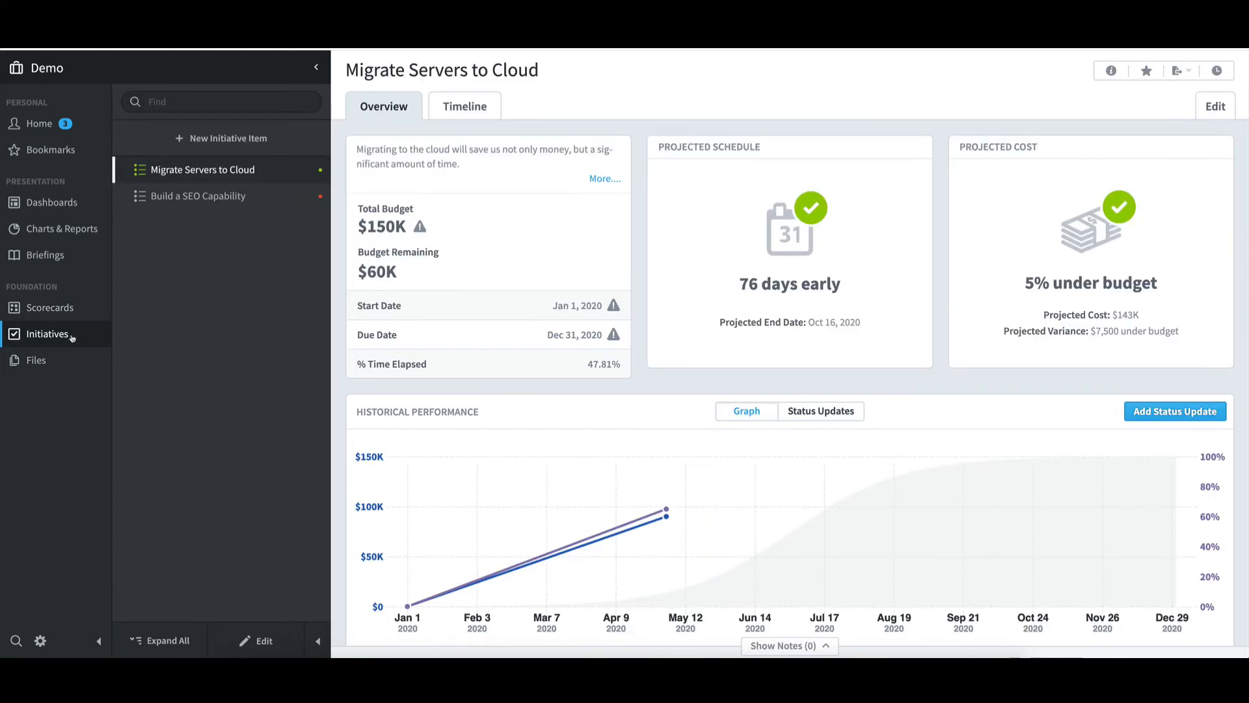
pyautogui.click(209, 198)
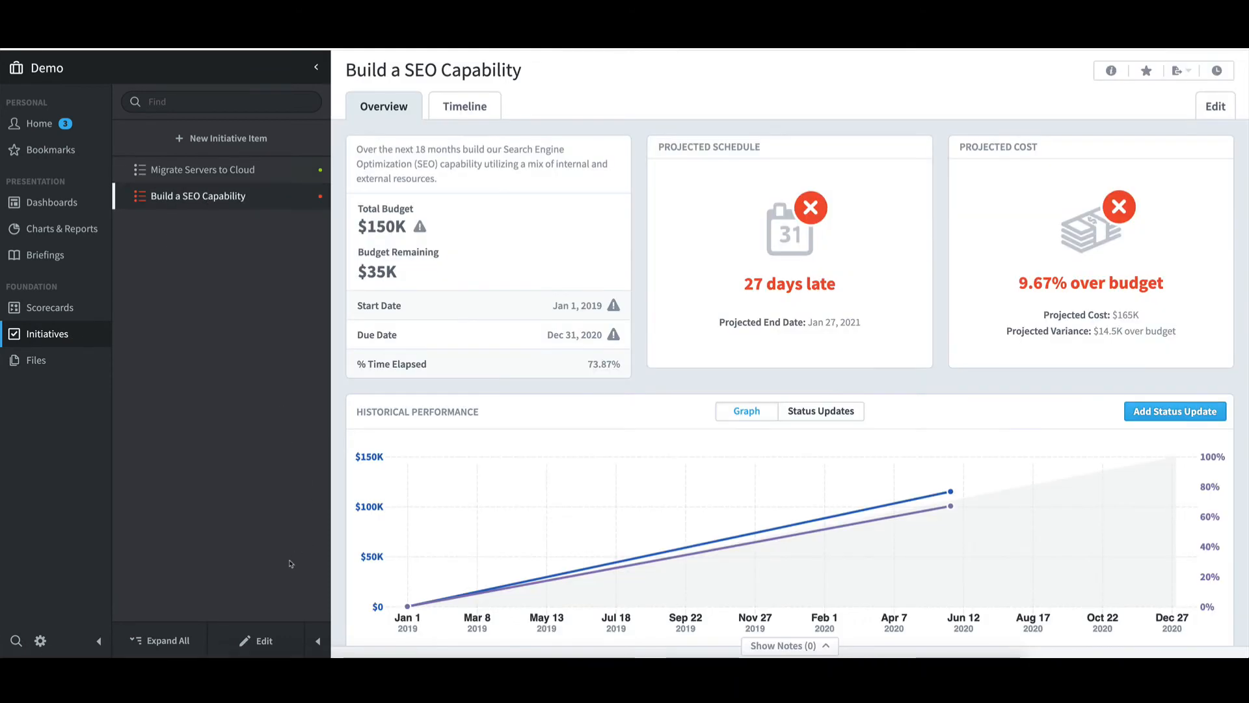
pyautogui.click(265, 641)
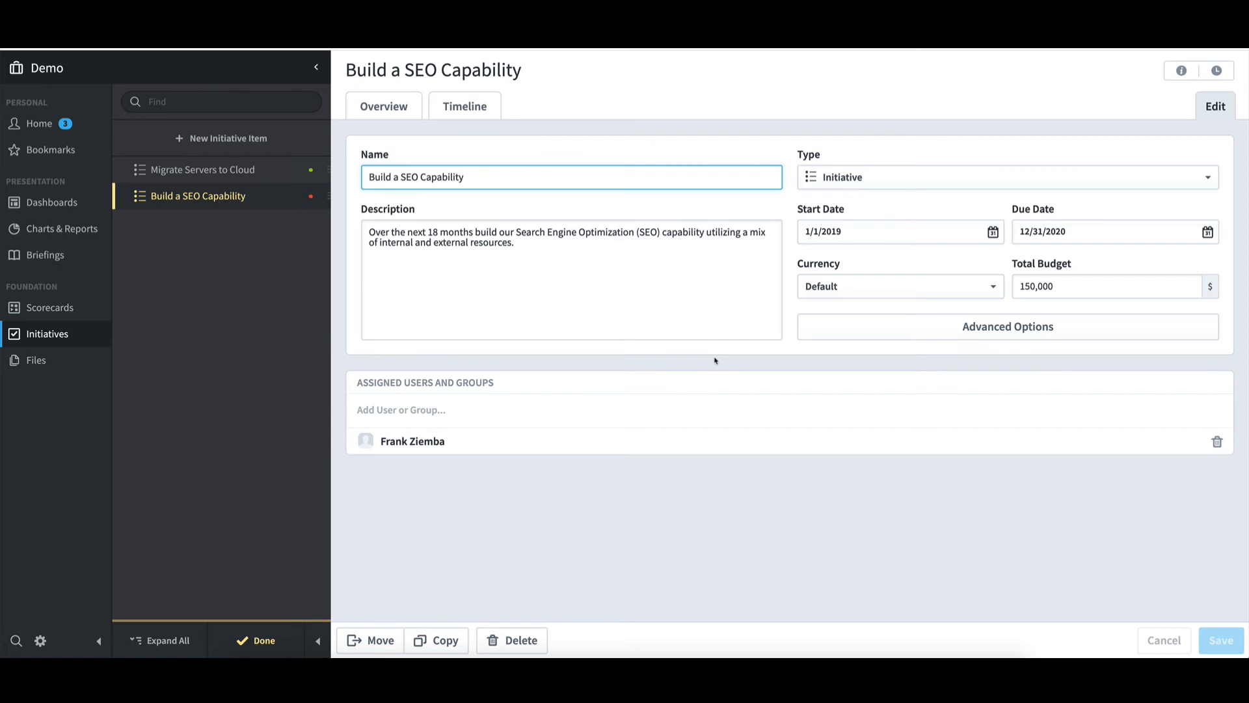
# Try a total budget of 100,000 with notification of assigned users and groups enabled, and discard the changes.
pyautogui.click(1030, 286)
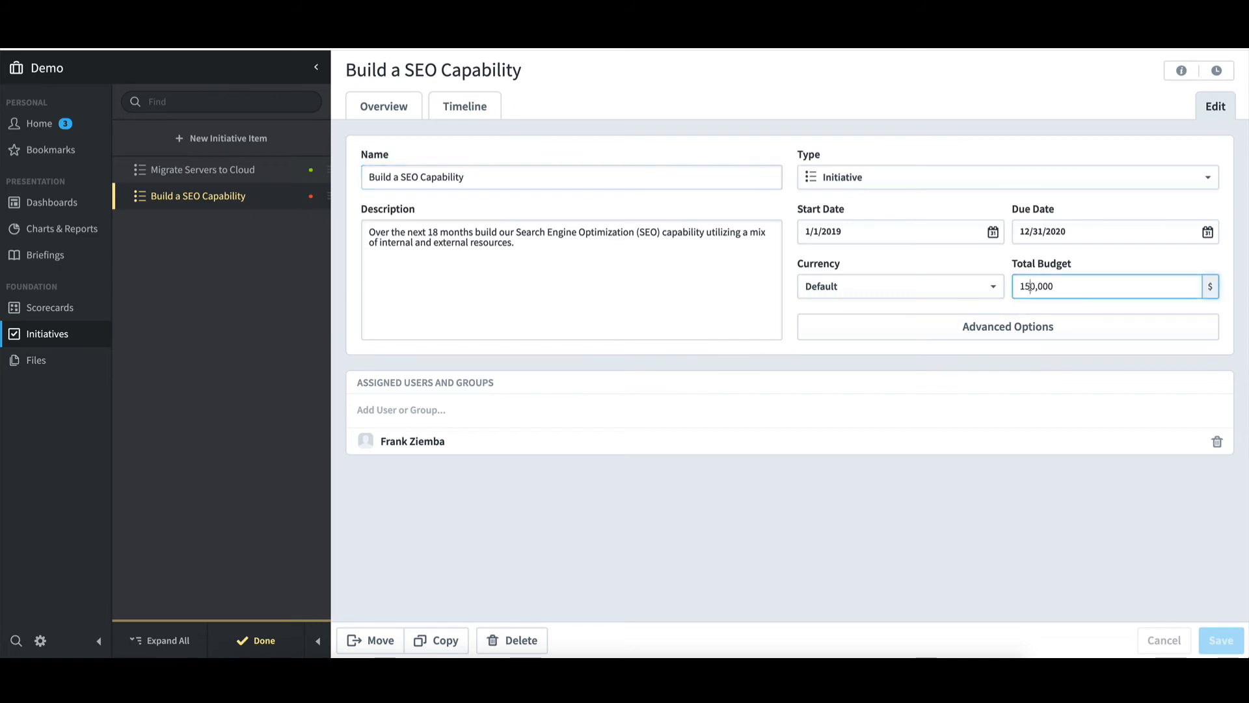
pyautogui.moveTo(1031, 286); pyautogui.dragTo(1022, 292)
pyautogui.write('0')
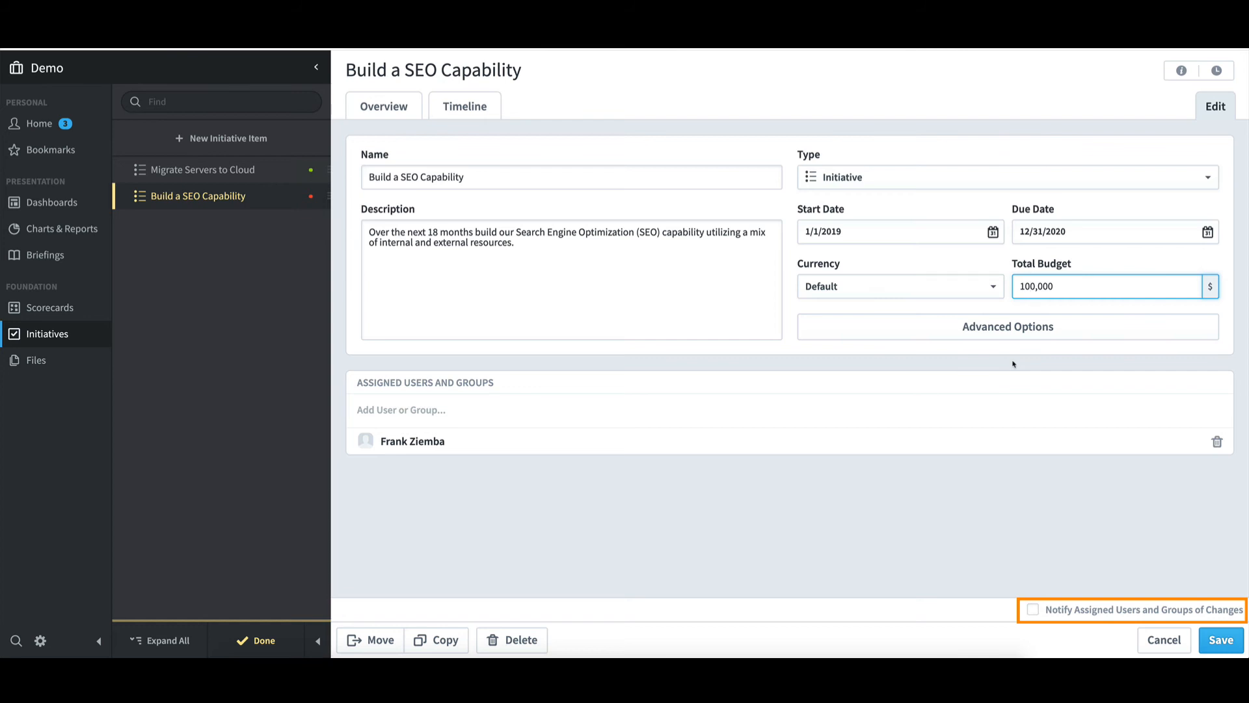
pyautogui.click(1034, 610)
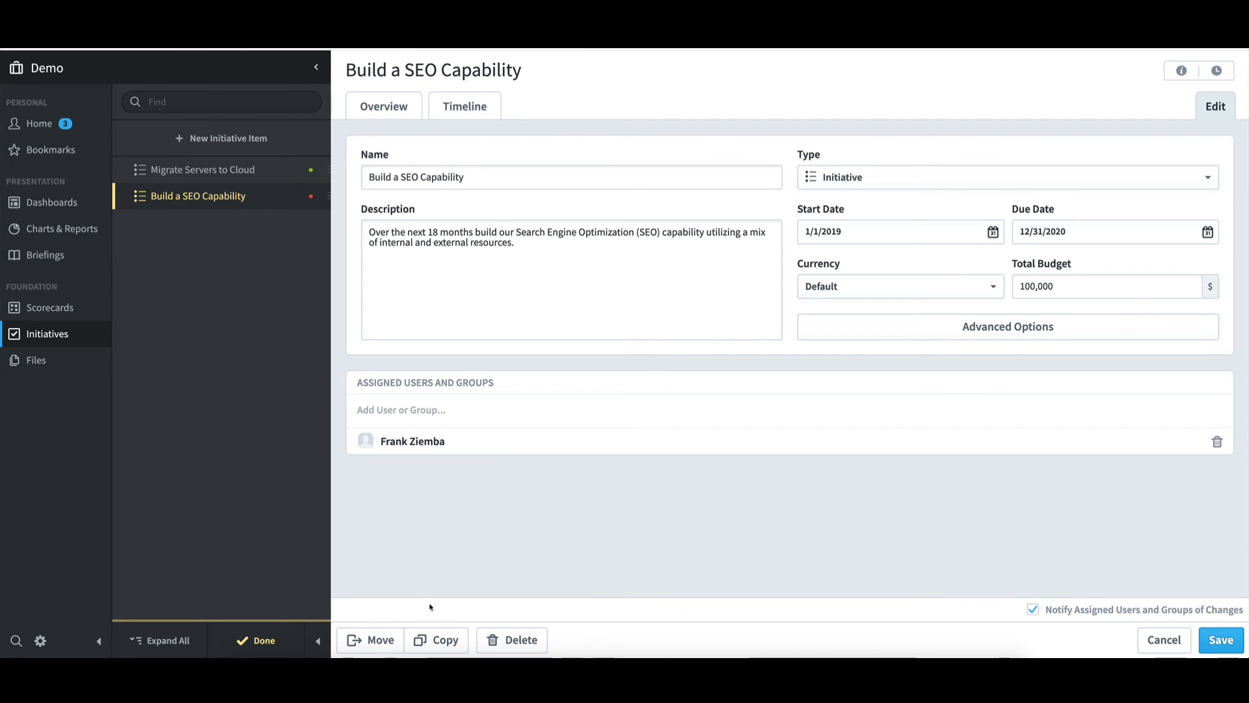
pyautogui.click(1156, 639)
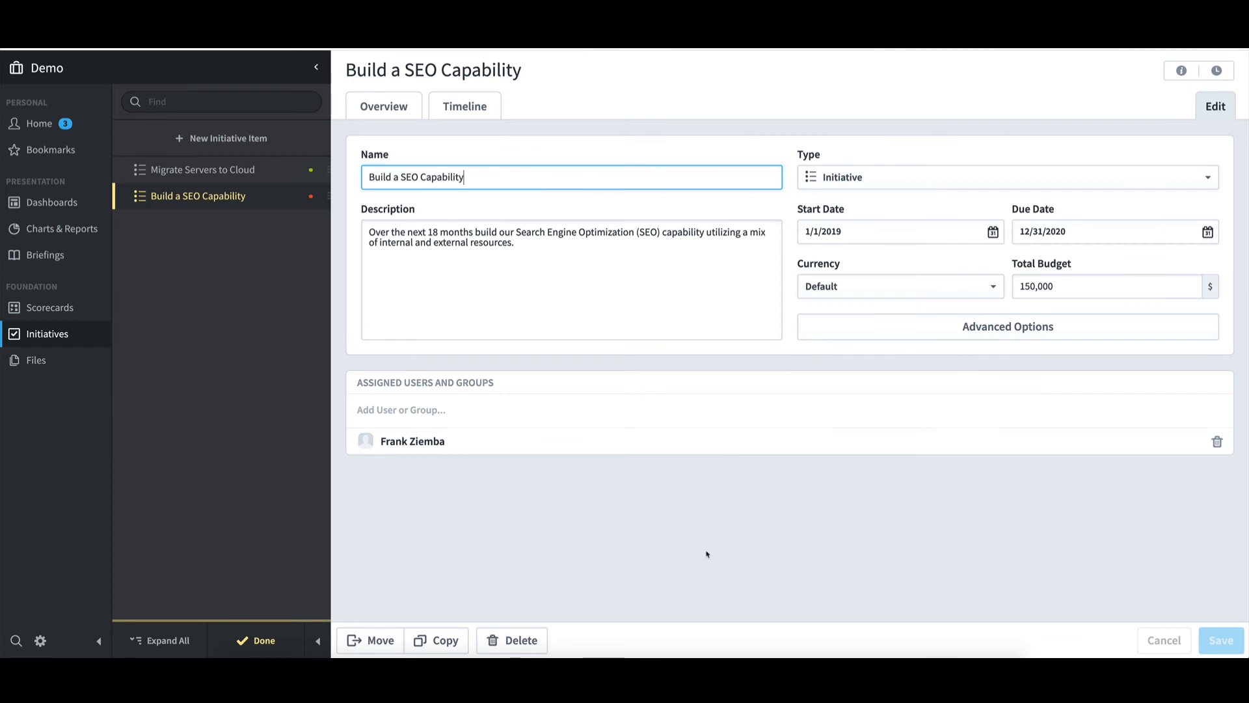
# Start a broadcast alert shown as a popup to logged-in recipients, look through the recipient choices, and cancel it.
pyautogui.click(41, 643)
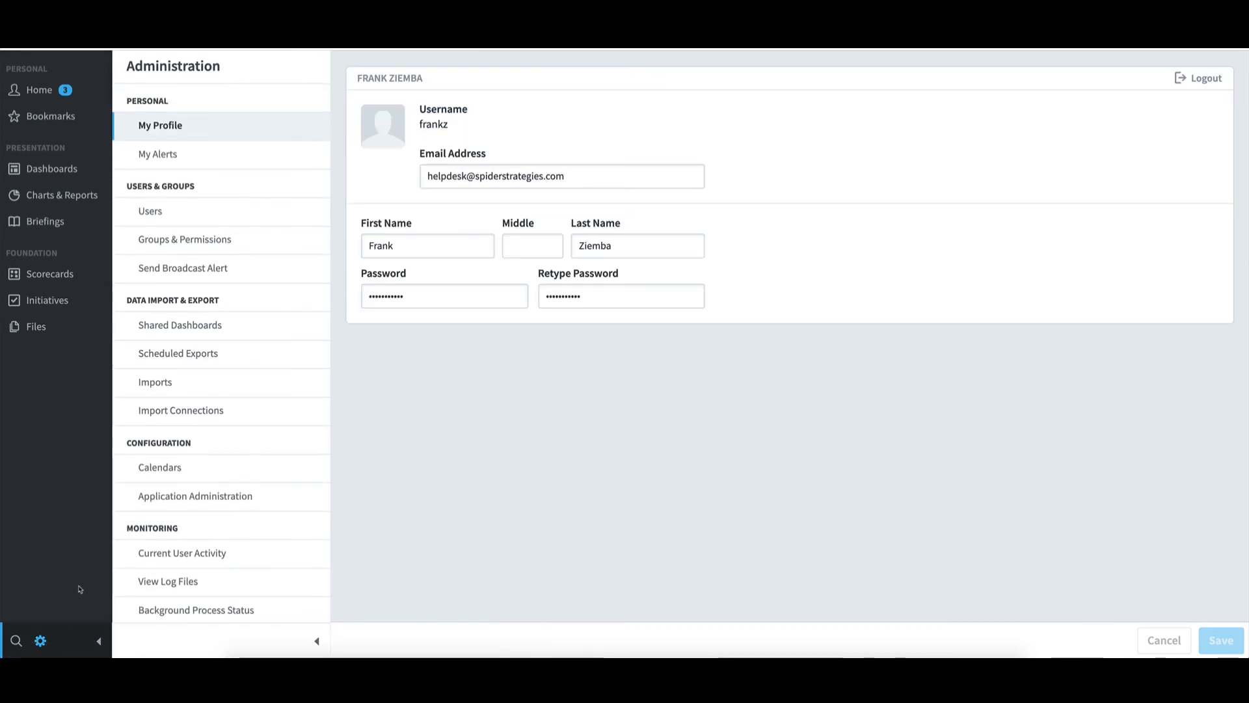
pyautogui.click(239, 274)
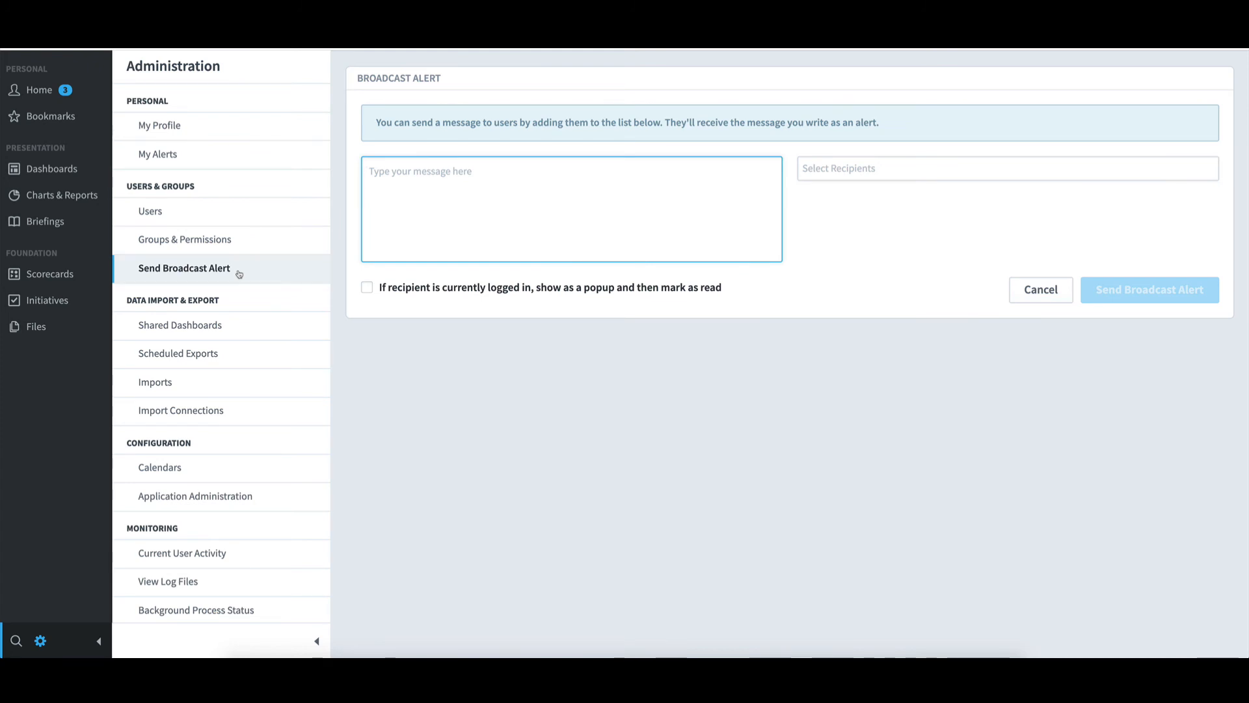
pyautogui.click(819, 173)
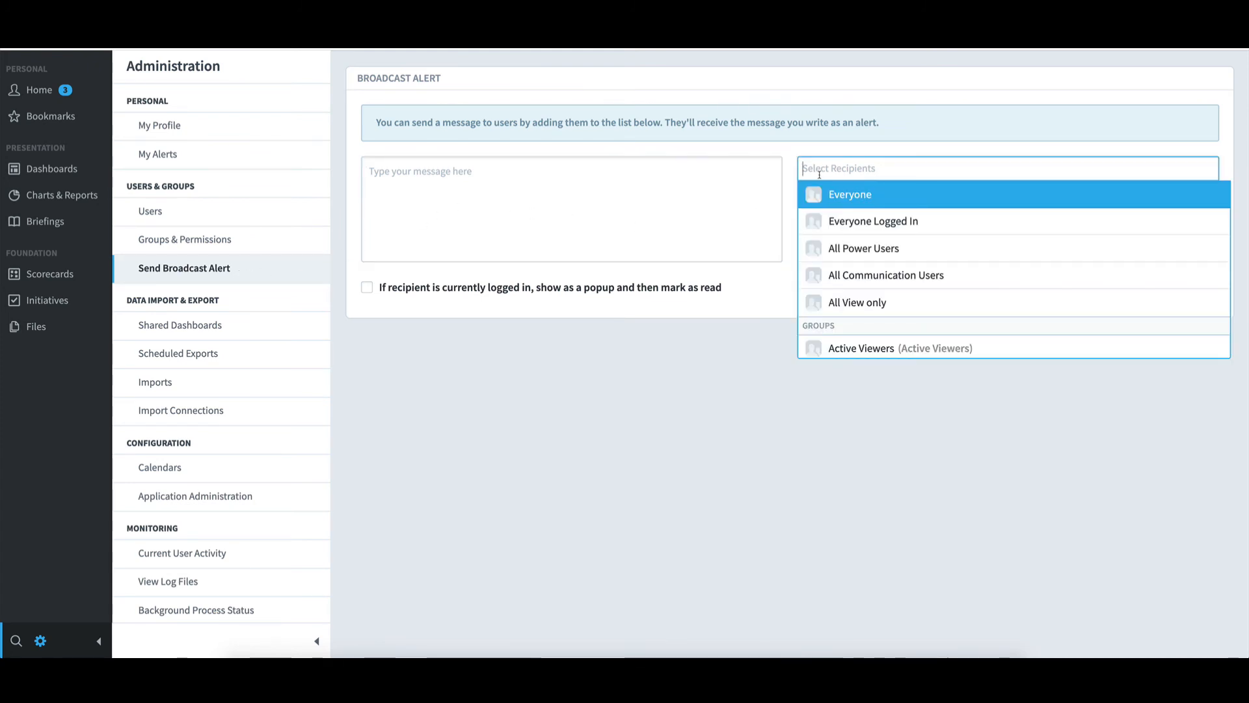
pyautogui.click(819, 175)
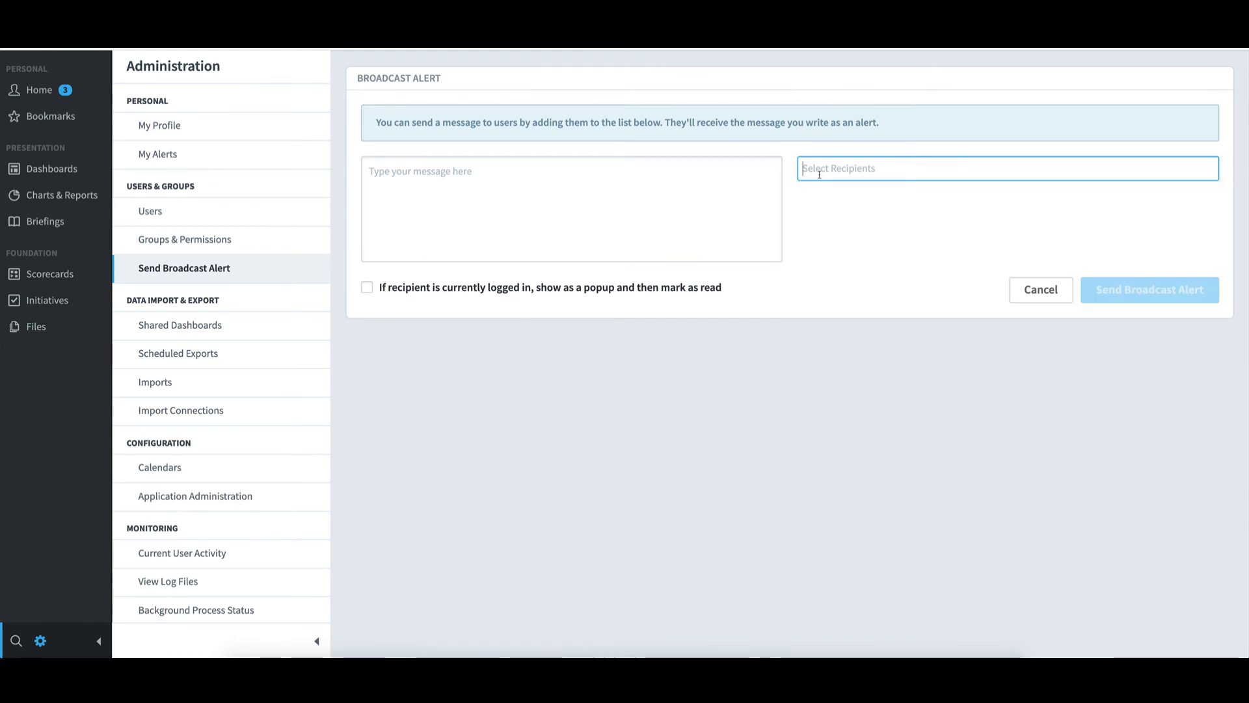
pyautogui.click(369, 289)
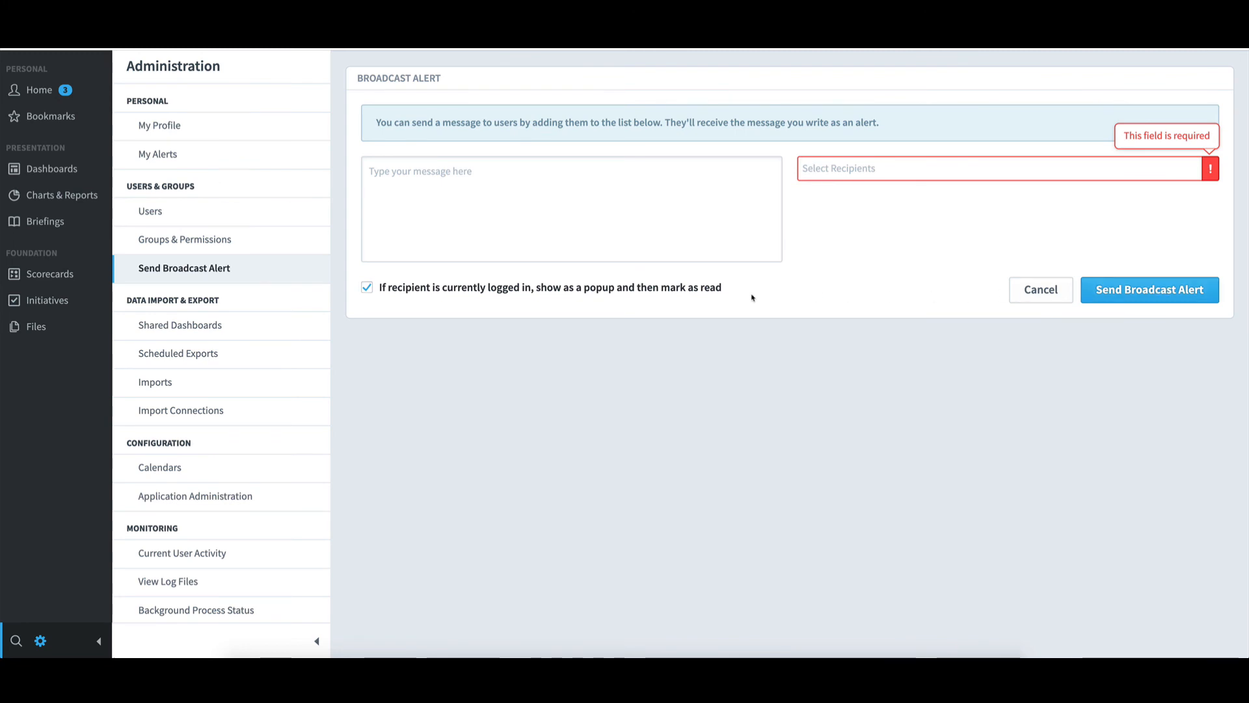
pyautogui.click(1045, 294)
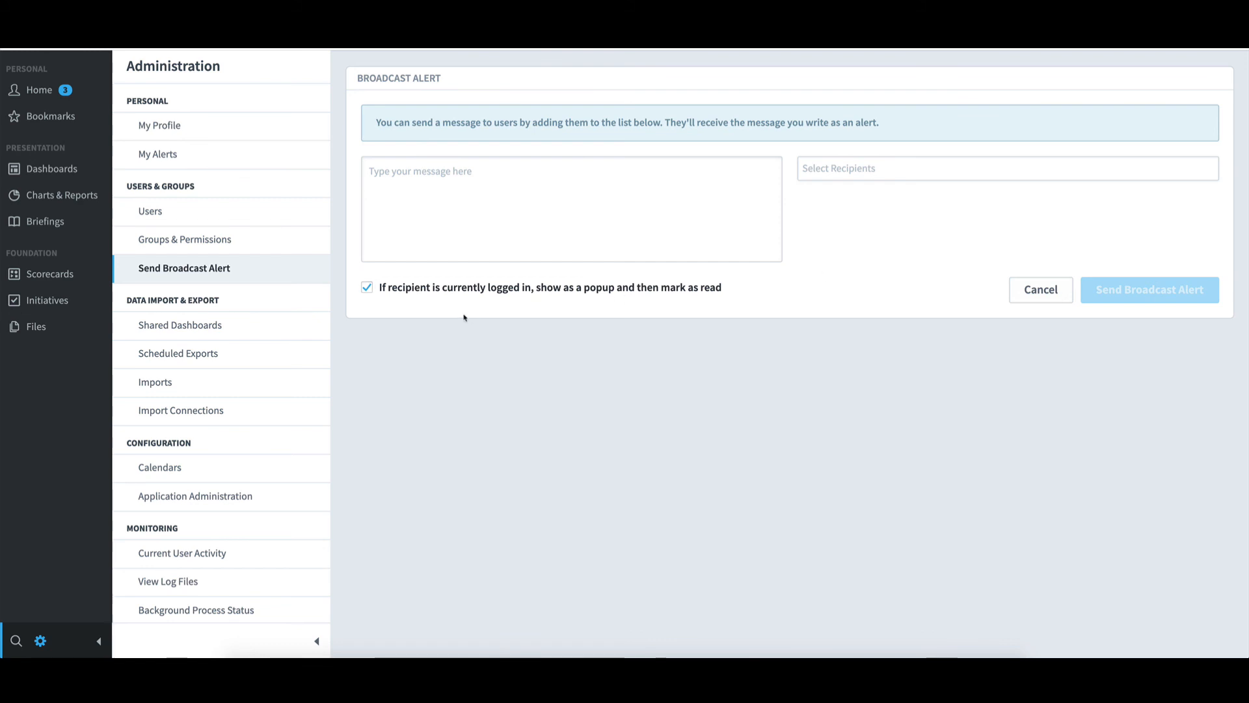
# Examine the application-wide alert settings and the personal email preferences and alert subscriptions.
pyautogui.click(276, 500)
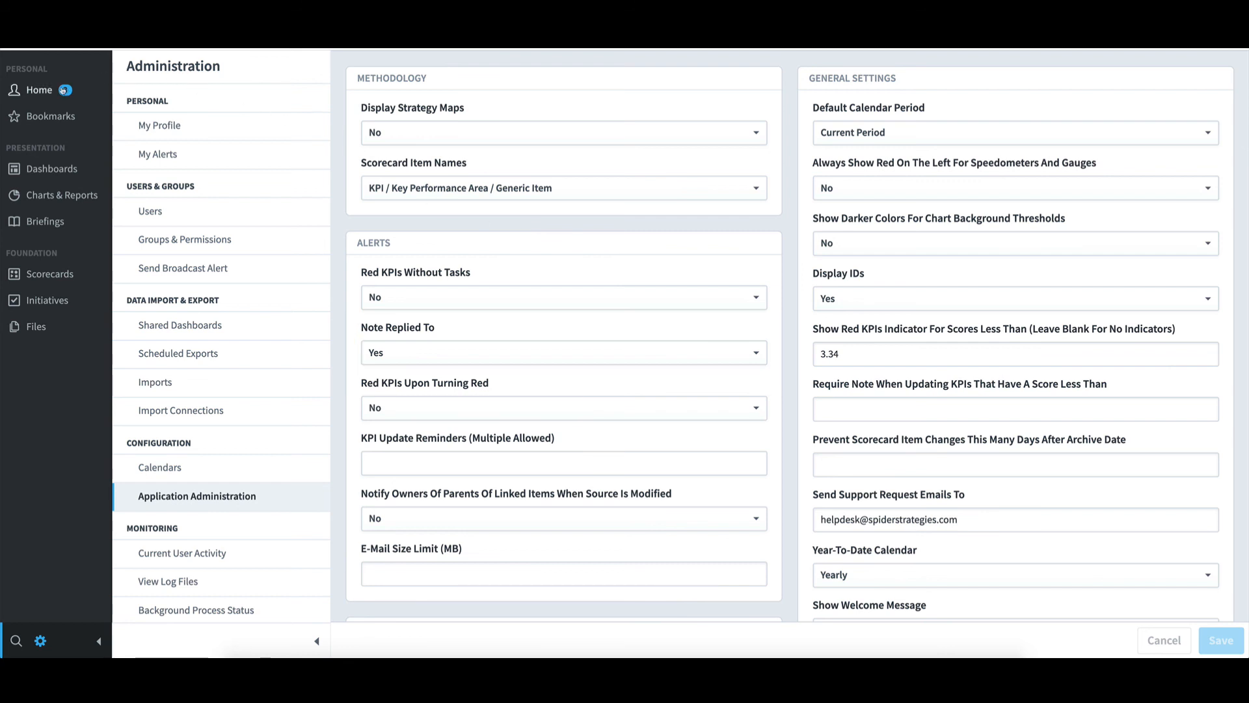
pyautogui.click(40, 91)
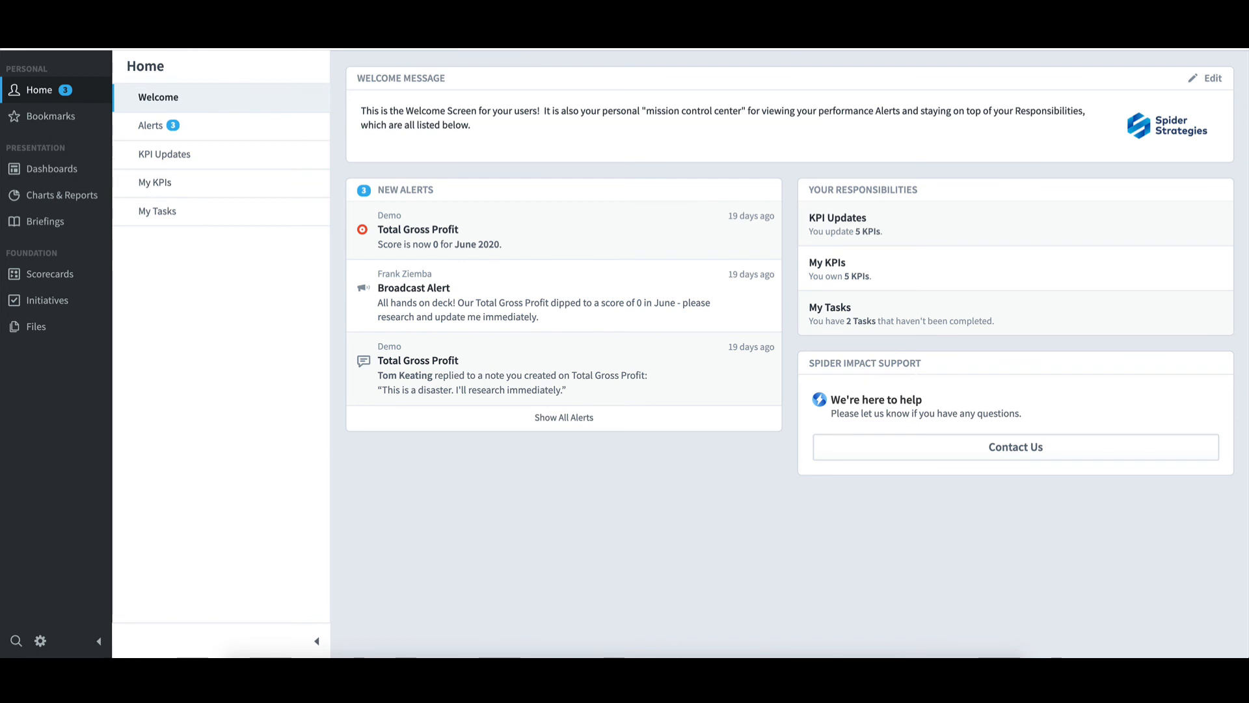
pyautogui.click(41, 640)
pyautogui.click(158, 153)
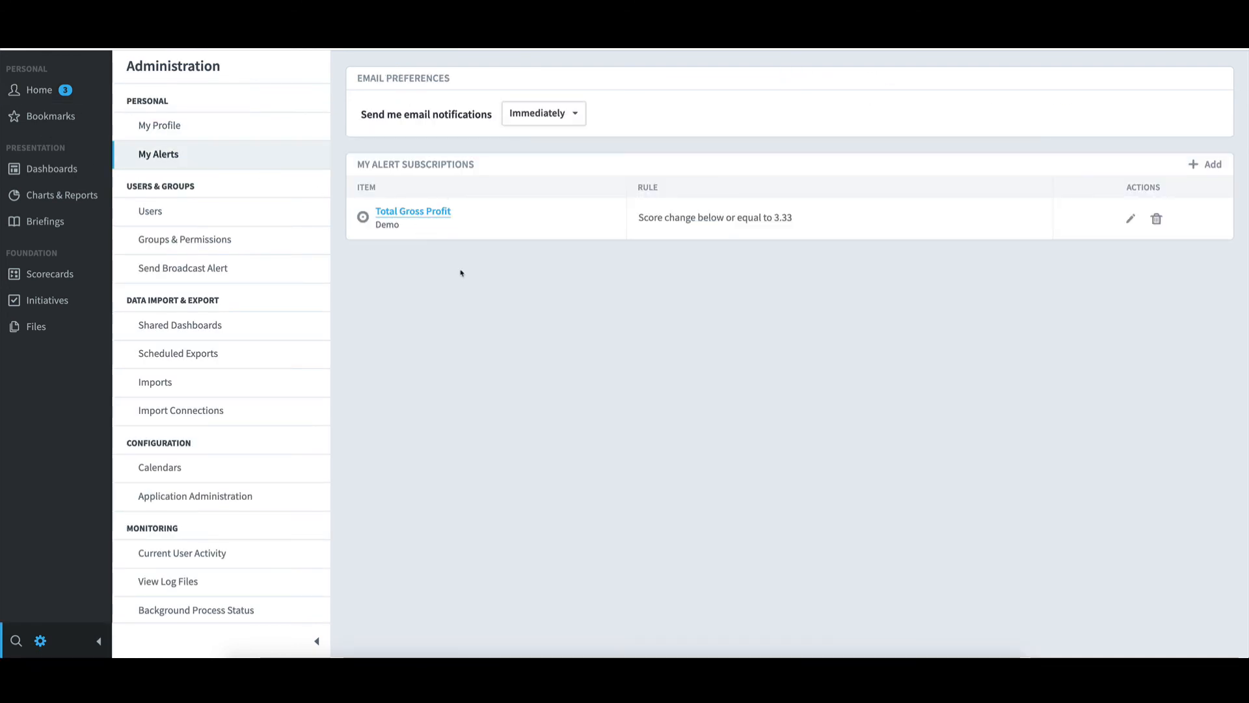